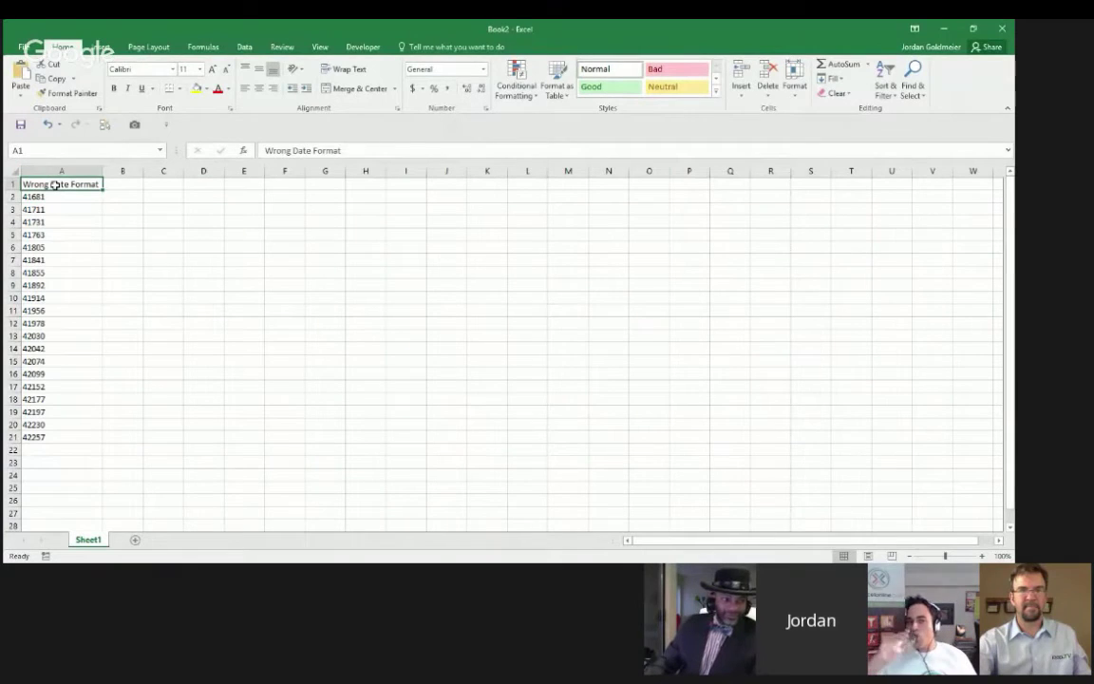
Bold the Wrong Date Format header in A1 and go down through the column to the last value in A21.
key("ctrl+b")
key("Down")
key("Down")
key("Down")
key("Down")
key("Down")
key("Down")
key("Down")
key("Down")
key("Down")
key("Down")
key("Down")
key("Down")
key("Down")
key("Down")
key("Down")
key("Down")
key("Down")
key("Down")
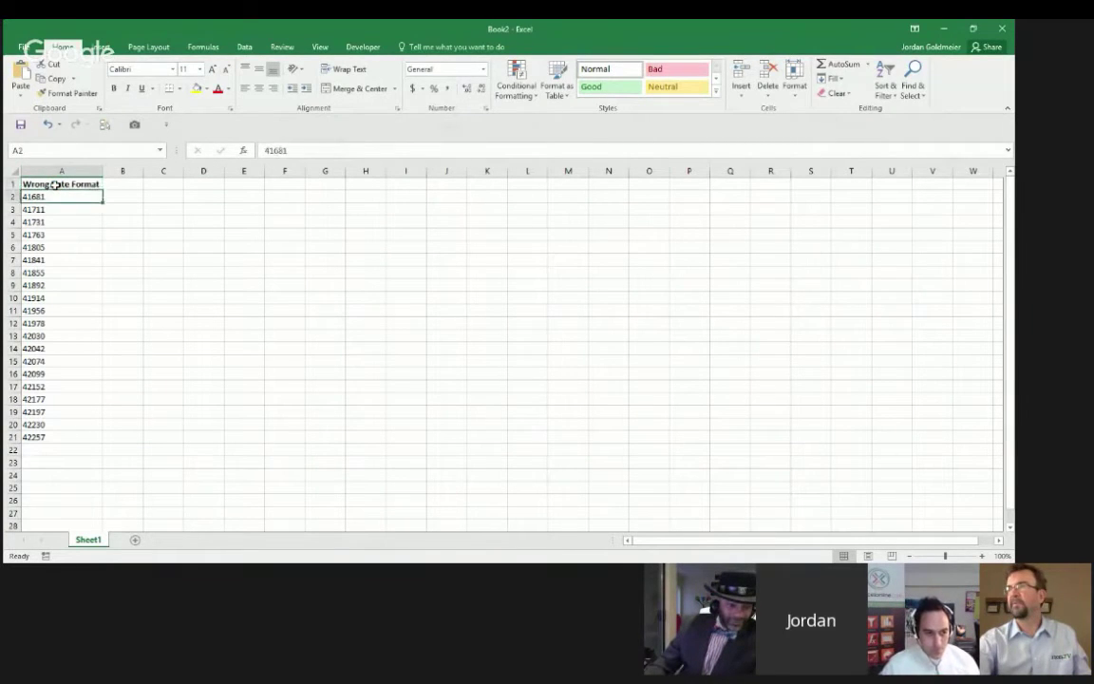
key("Down")
key("Down")
key("Down")
key("Down")
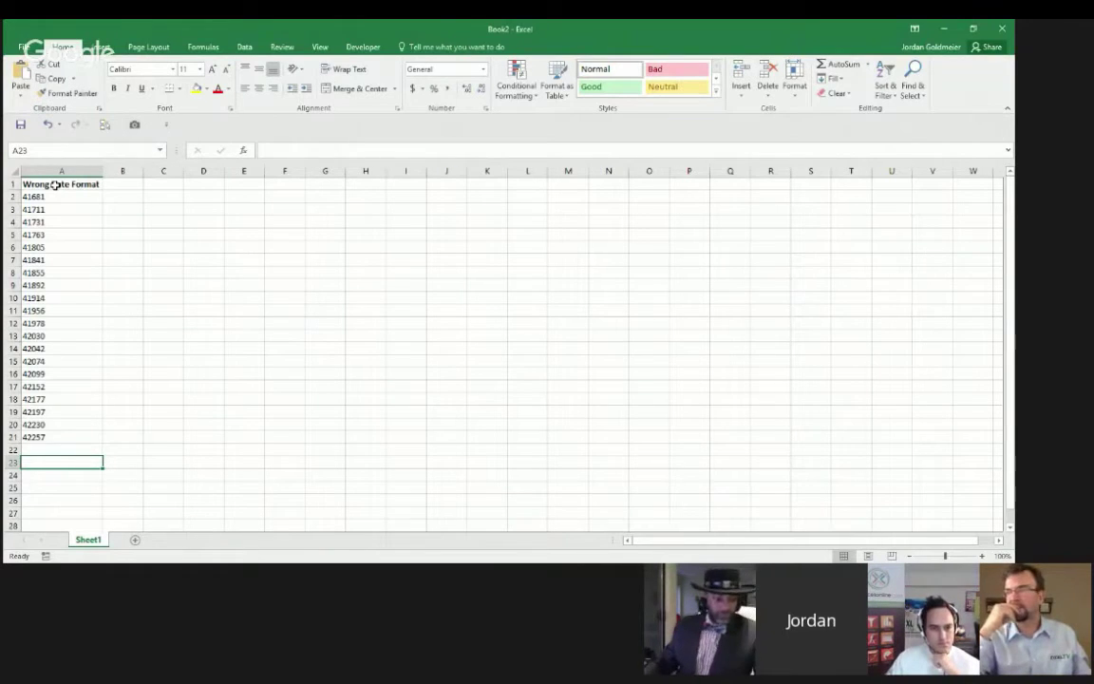
key("Up")
key("Up")
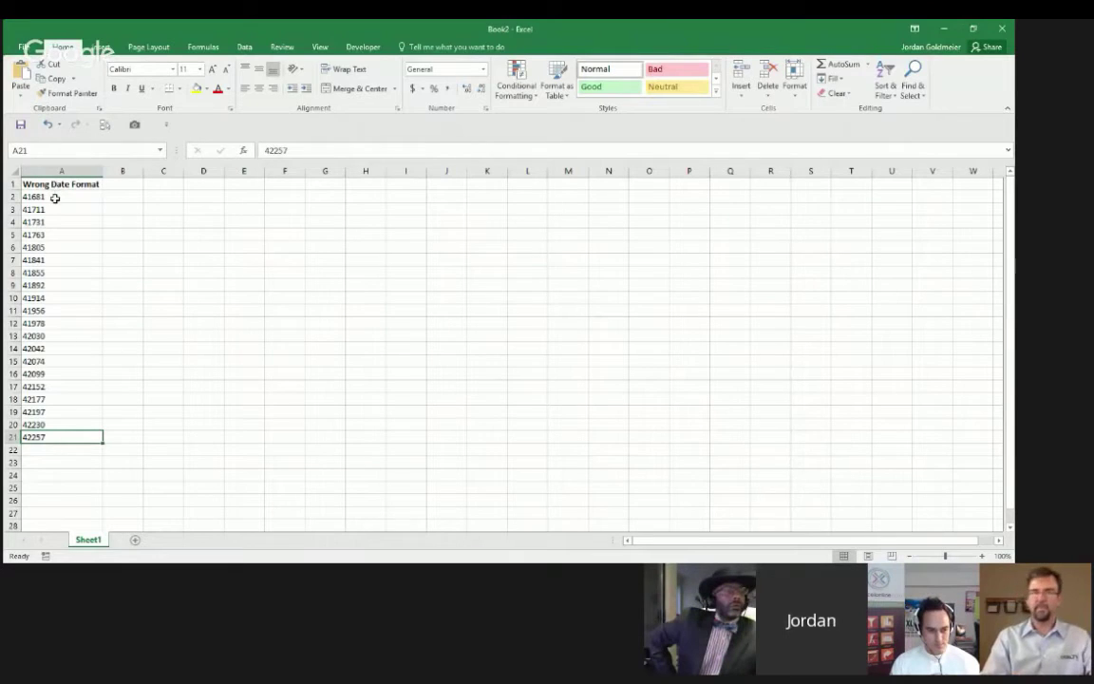
Convert the text values in A2:A21 to numbers using Text to Columns with the Delimited option.
left_click_drag(55, 196, 61, 442)
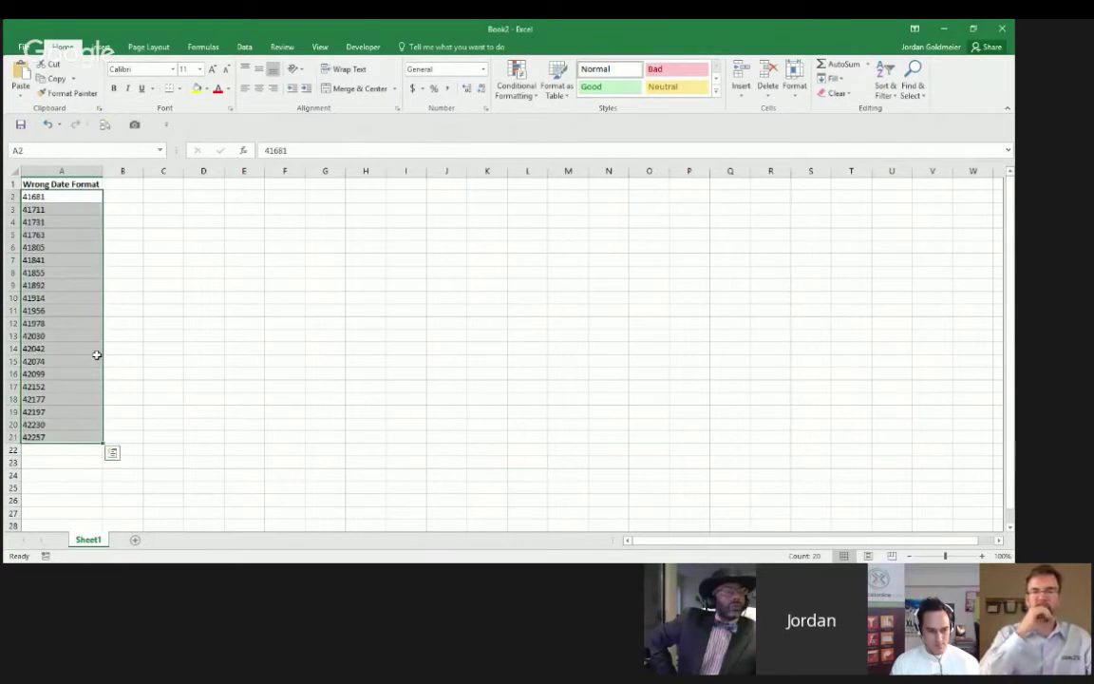
left_click(244, 47)
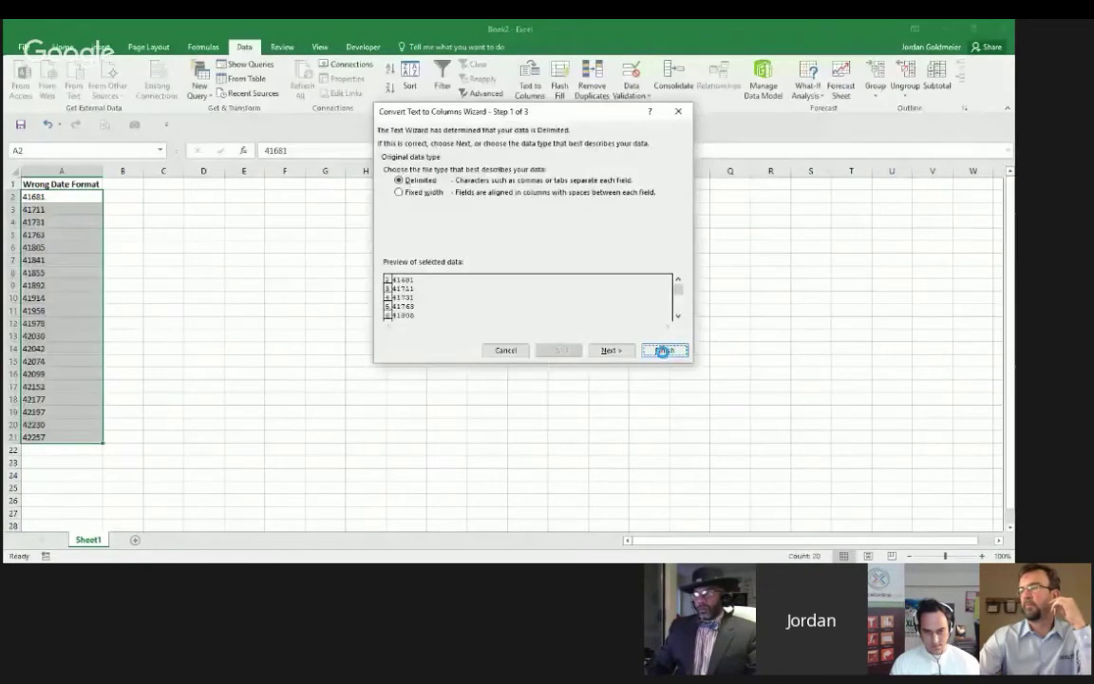
left_click(664, 349)
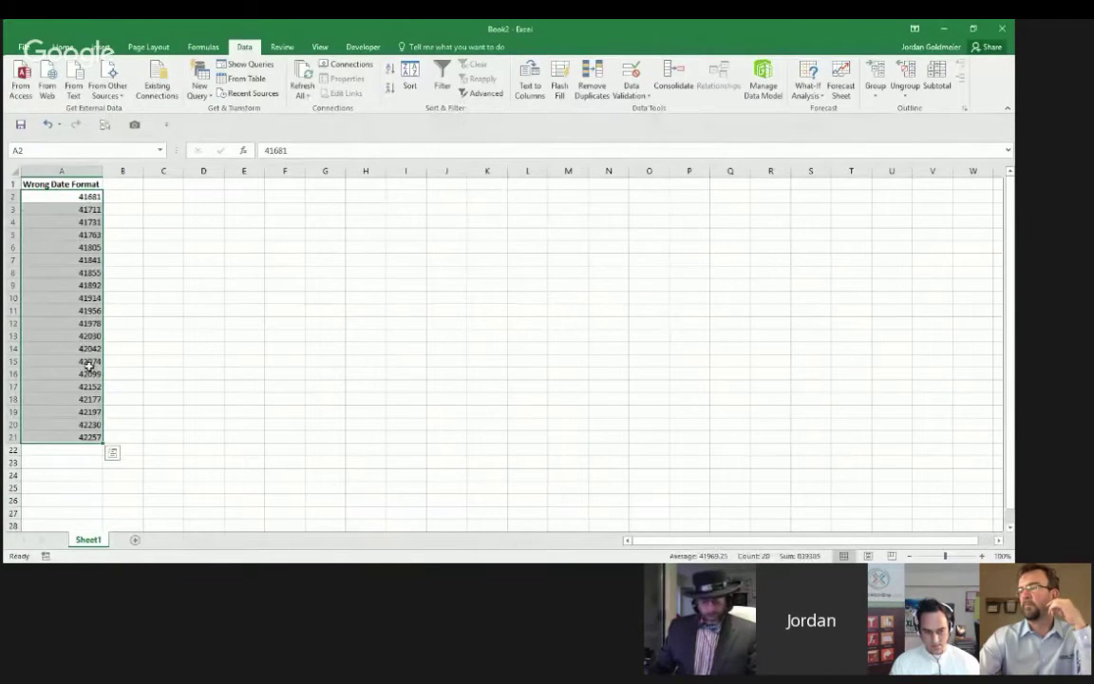
Format the converted values in A2:A21 as Short Date.
left_click(53, 47)
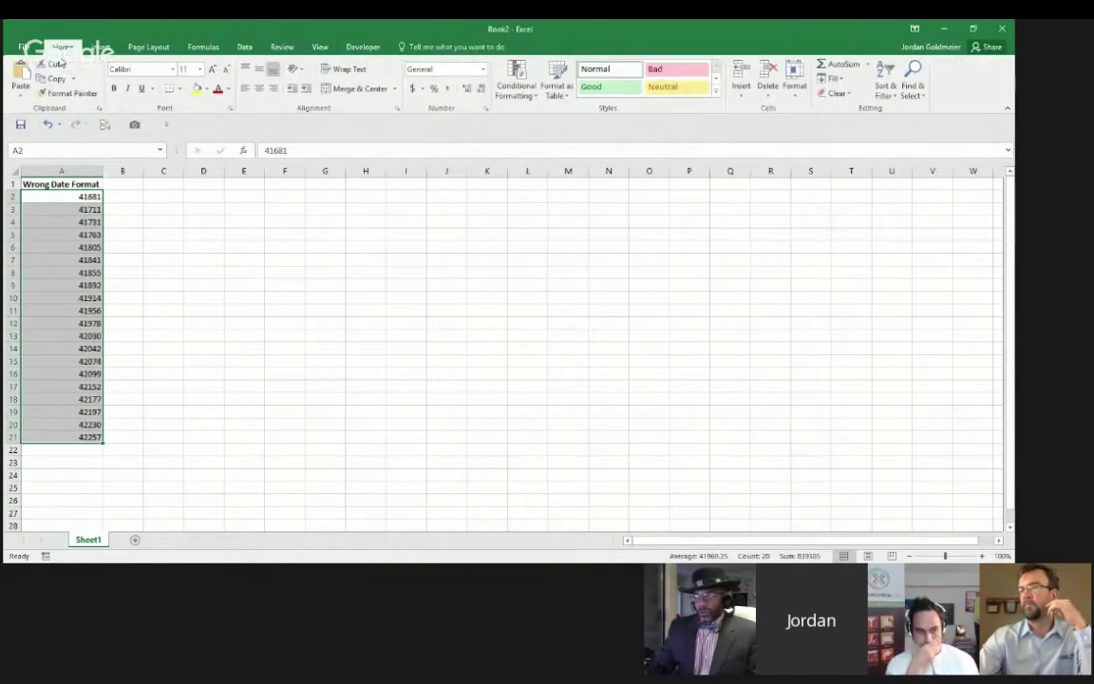
left_click(484, 71)
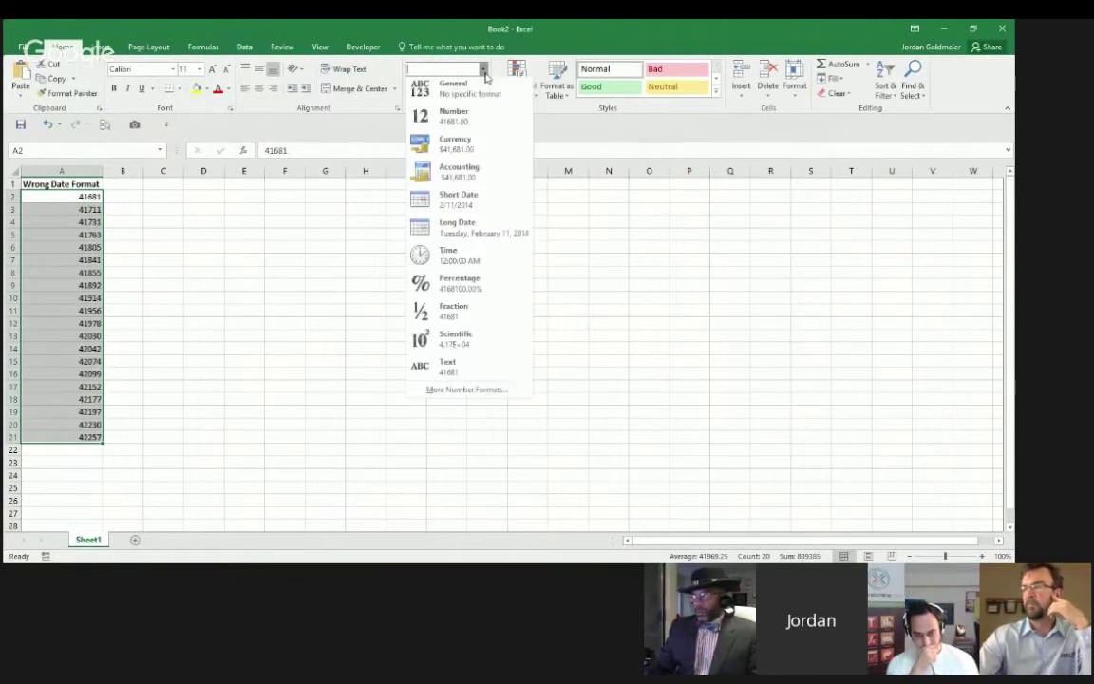
left_click(458, 203)
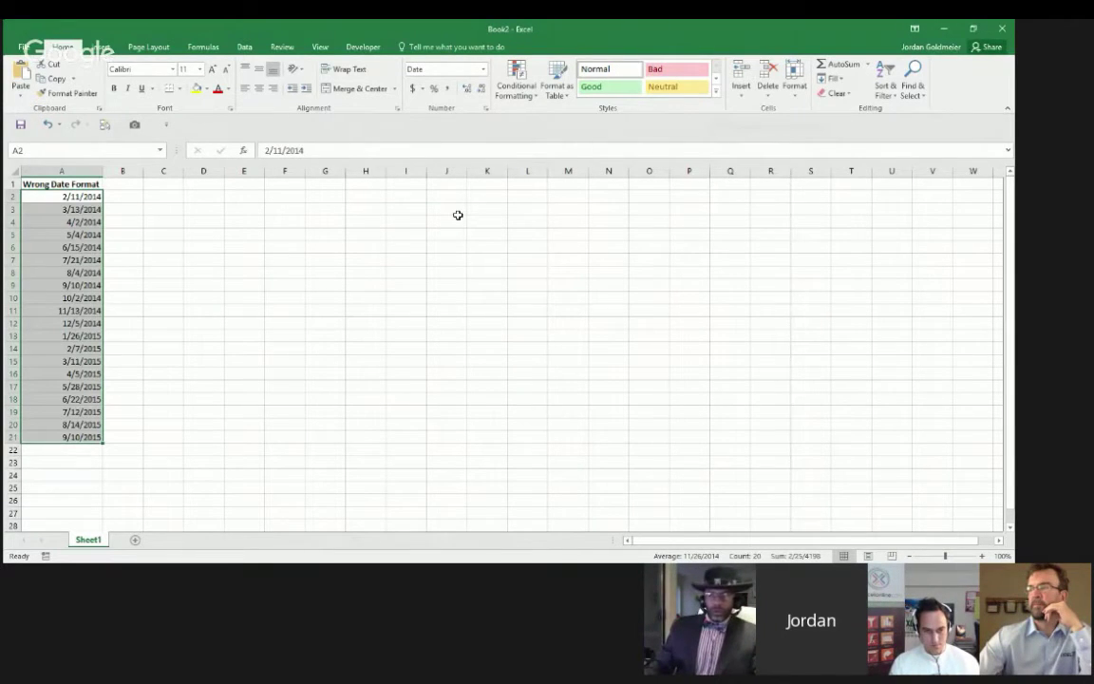
Undo the Short Date formatting and the Text to Columns conversion on A2:A21.
key("ctrl+shift+asciitilde")
key("alt+h")
key("a")
key("l")
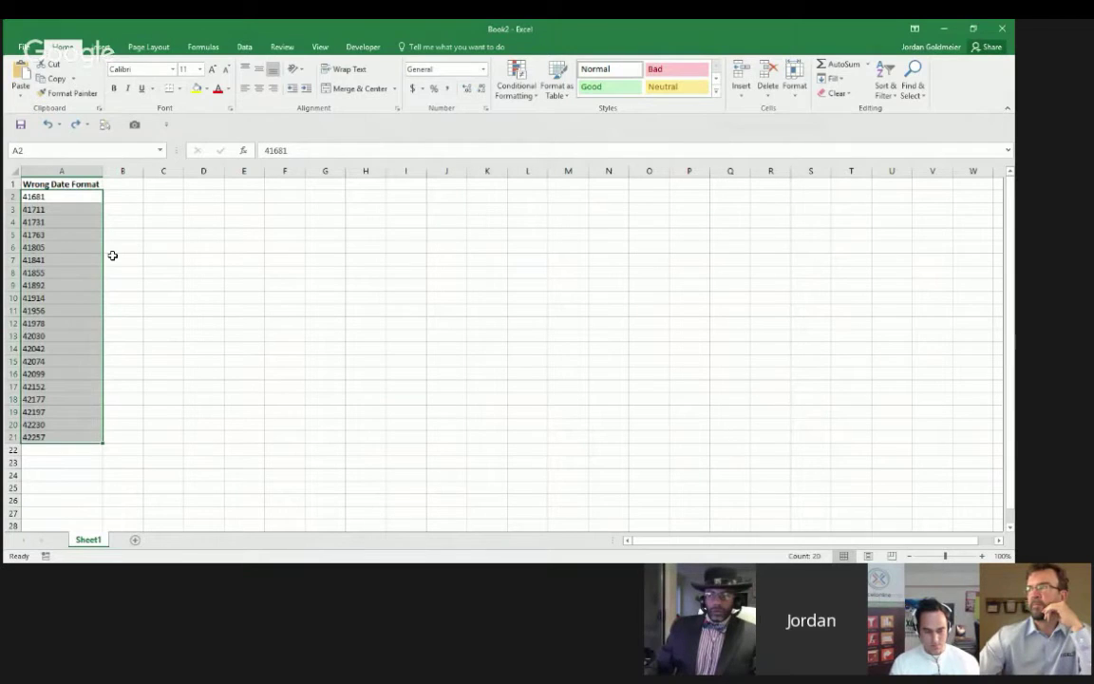
Run Text to Columns on A2:A21 with its default settings and apply the Short Date format to the range.
left_click(242, 48)
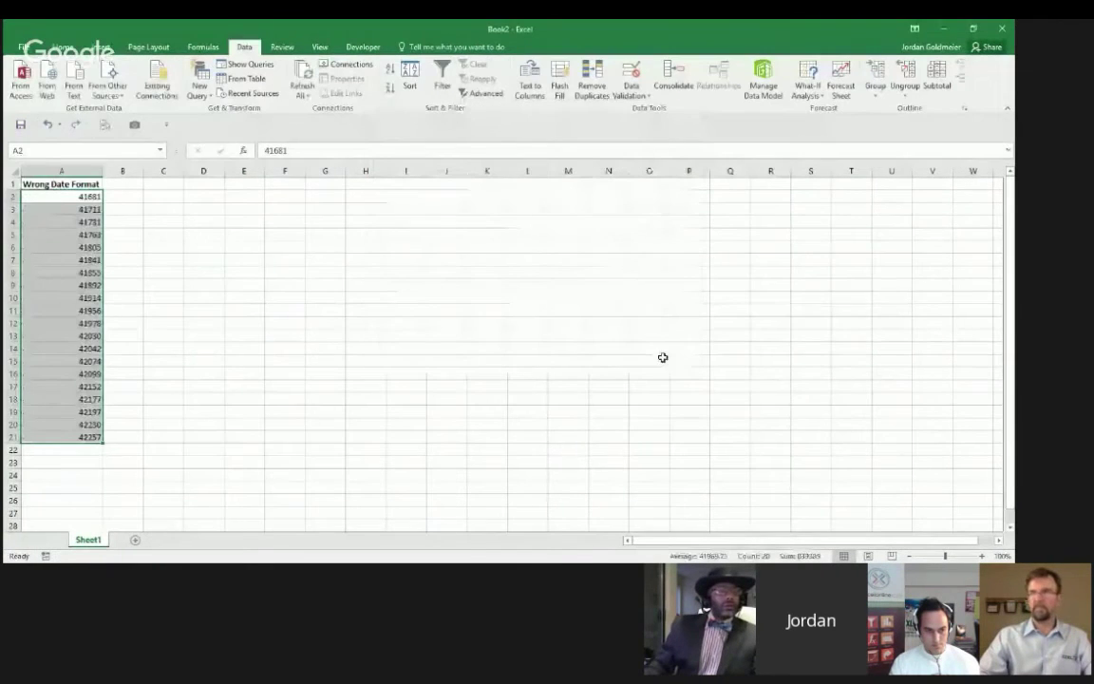
left_click(63, 46)
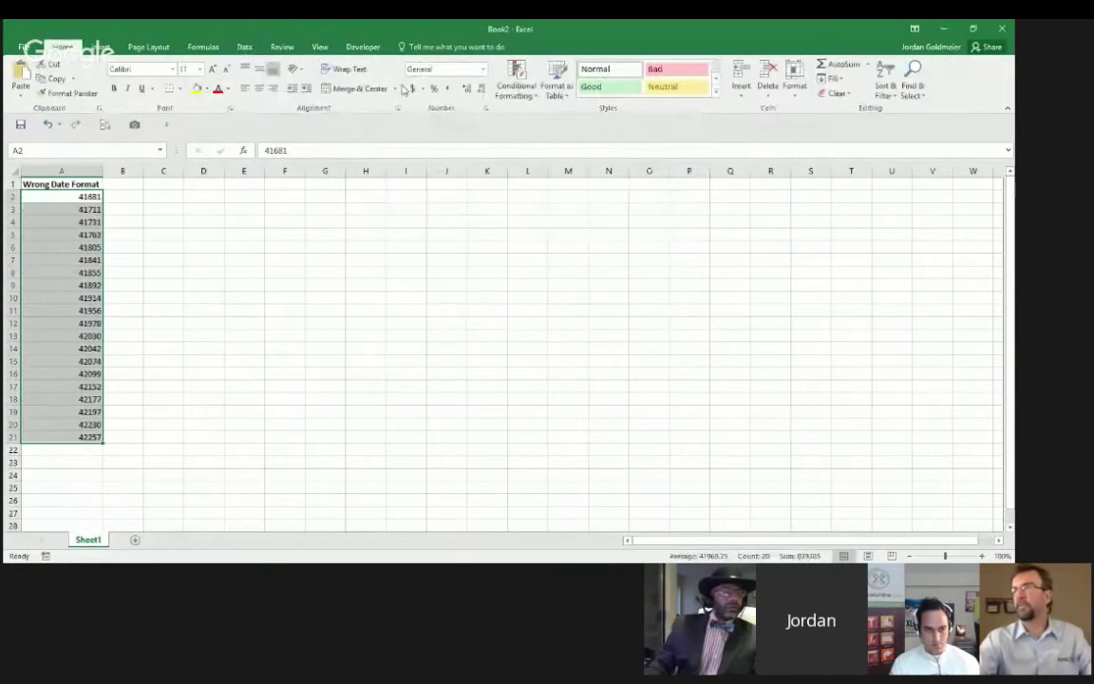
left_click(457, 72)
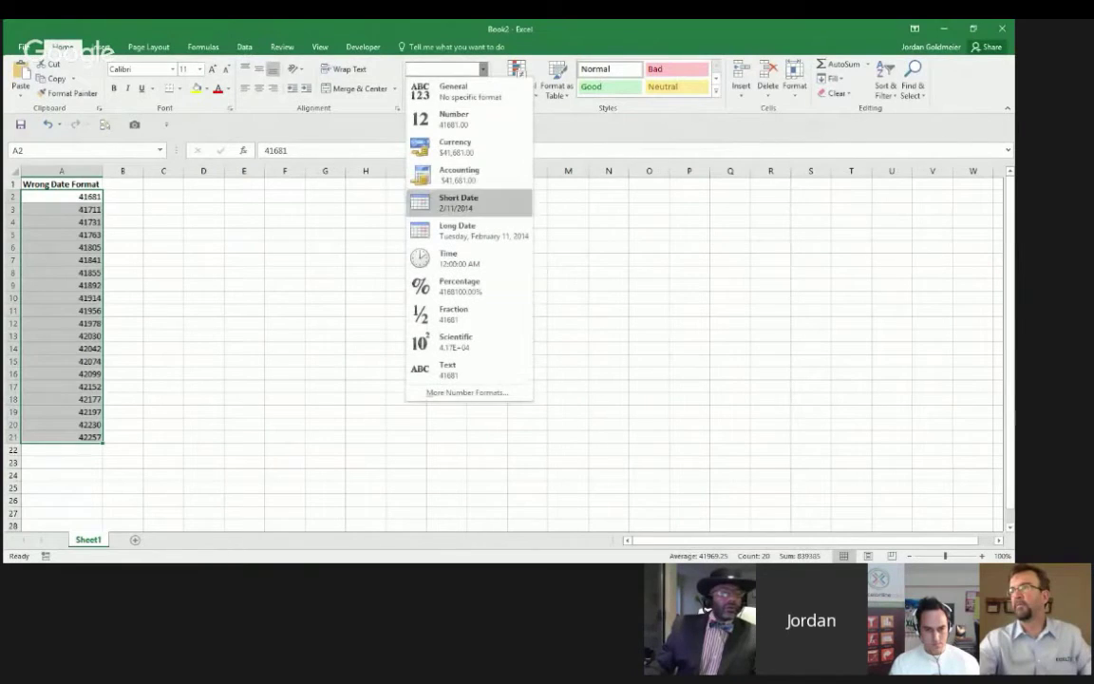
left_click(477, 208)
left_click(483, 260)
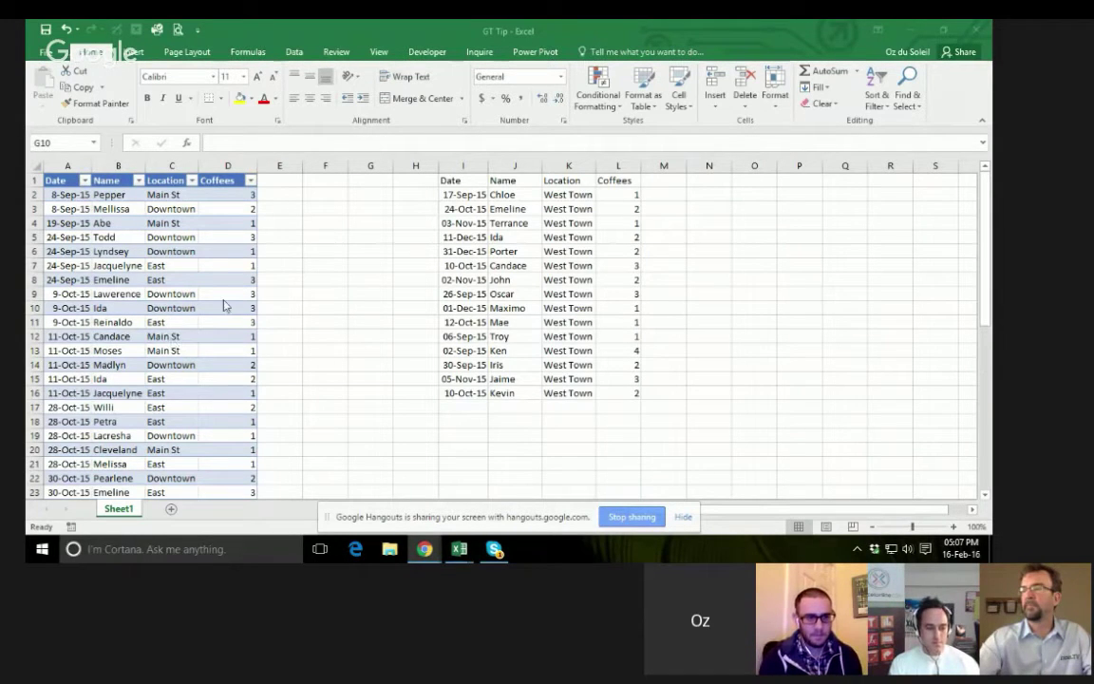
Review the coffee table in columns A to D of the GT Tip workbook and load it into the Query Editor.
scroll(216, 339, "down", 6)
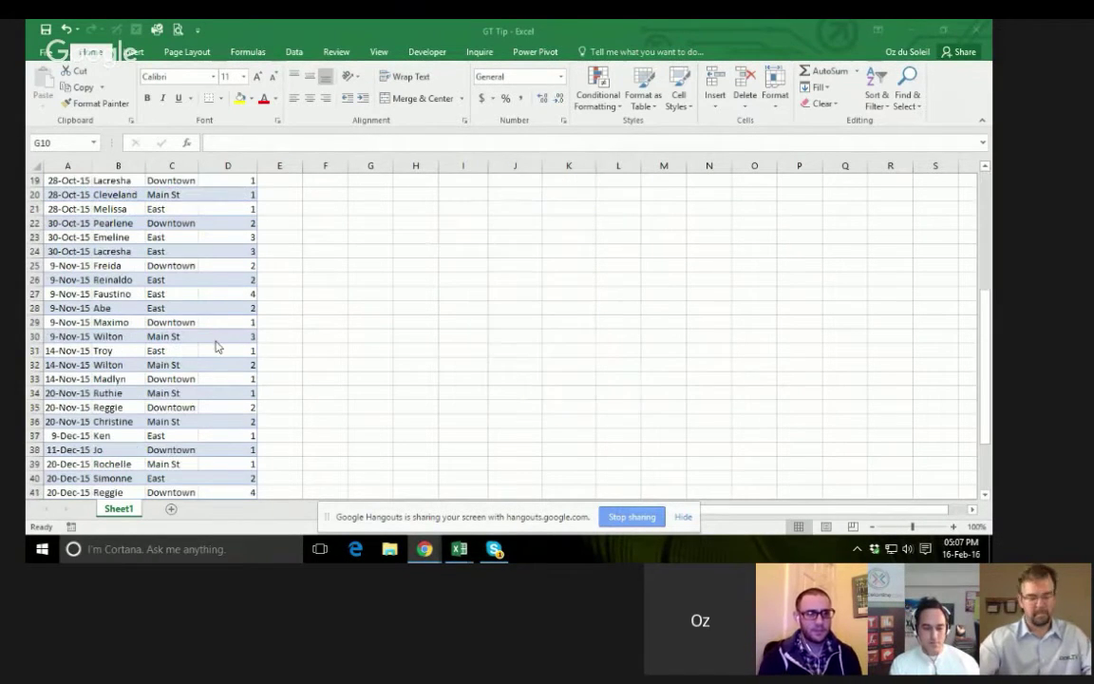
scroll(216, 347, "up", 6)
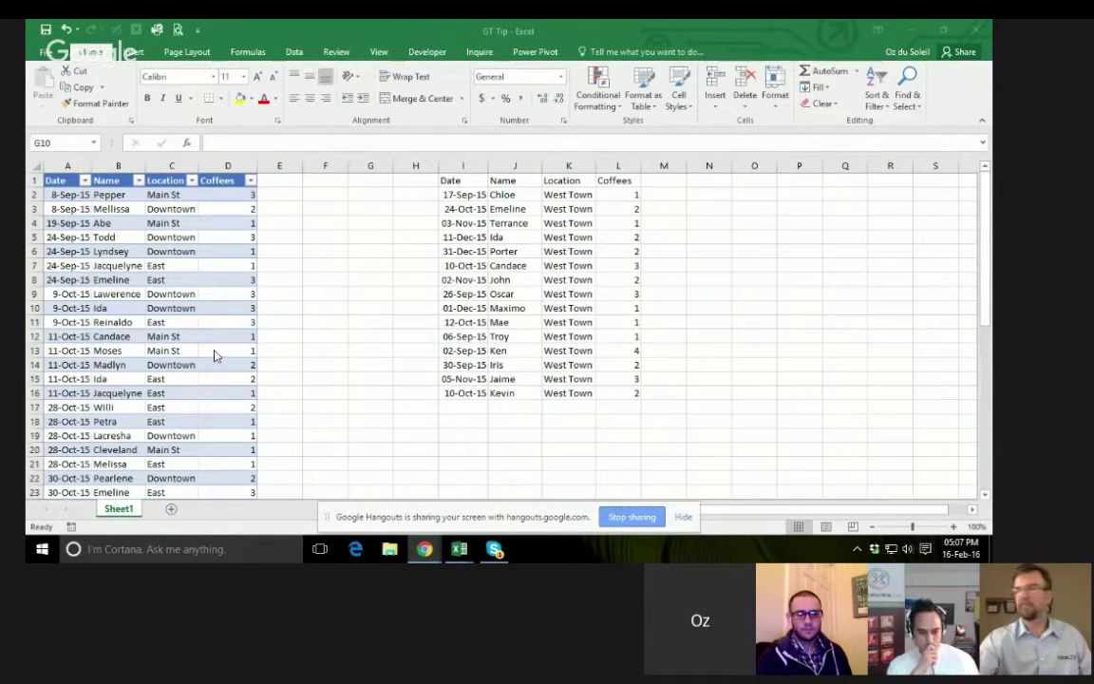
key("alt+Tab")
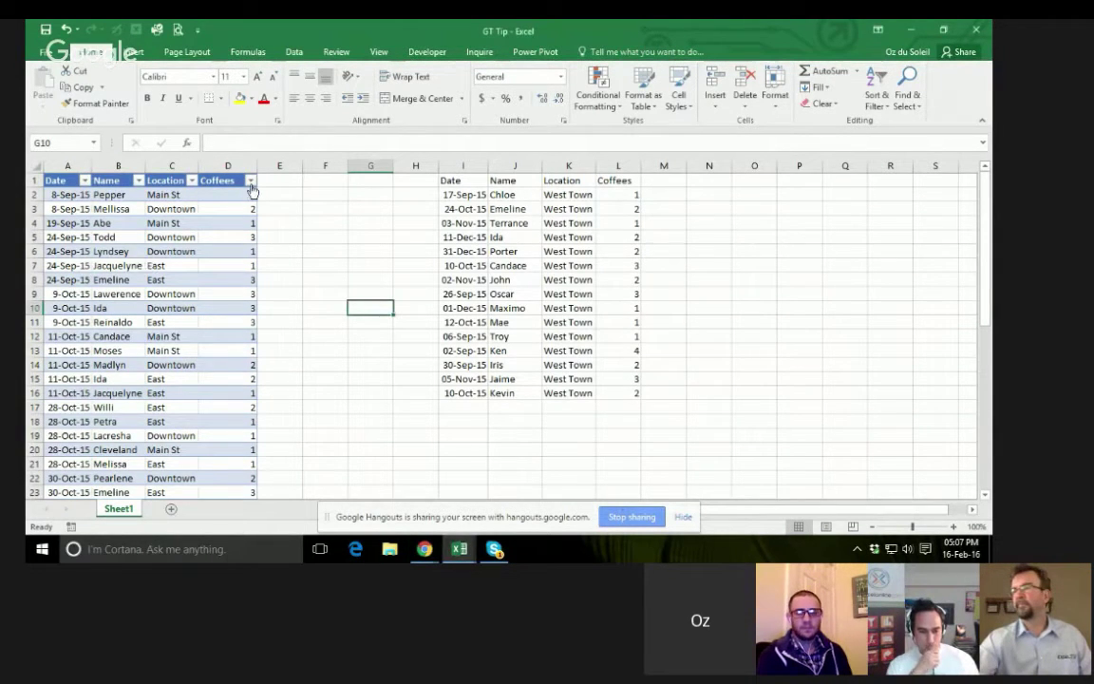
left_click(294, 52)
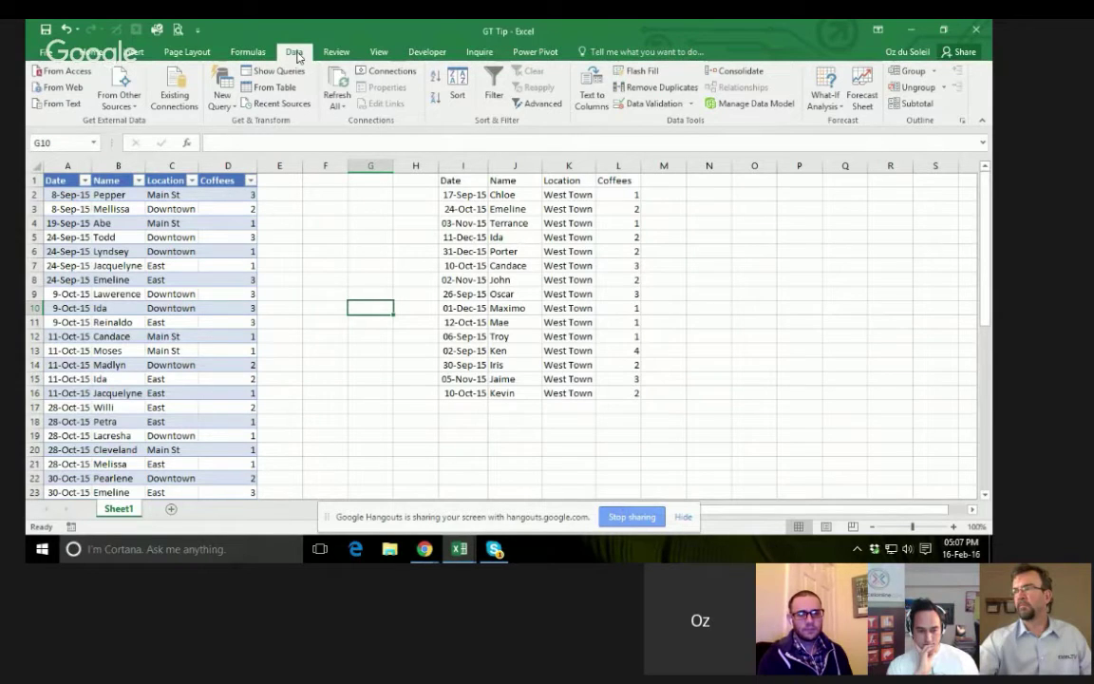
left_click(171, 279)
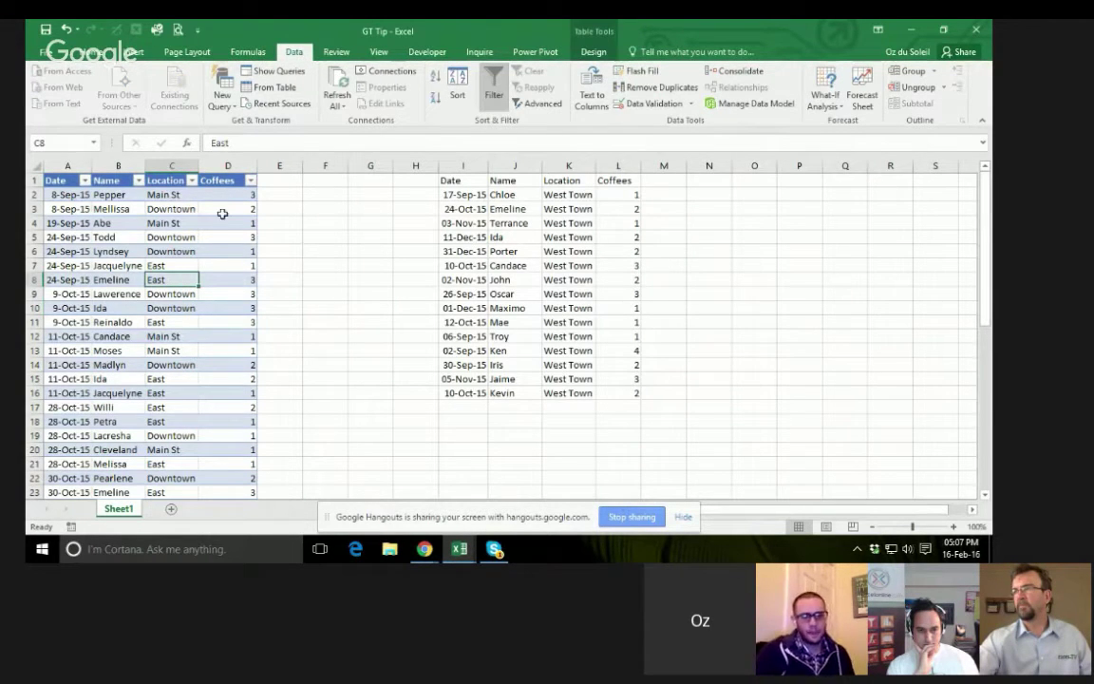
left_click(275, 88)
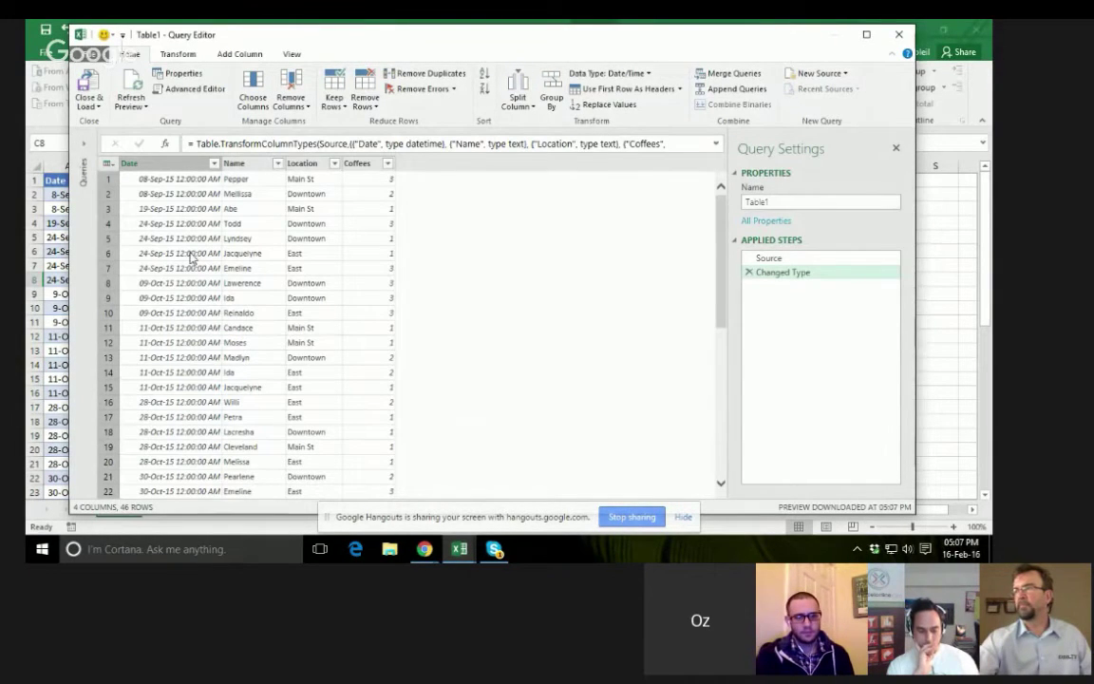
left_click(181, 164)
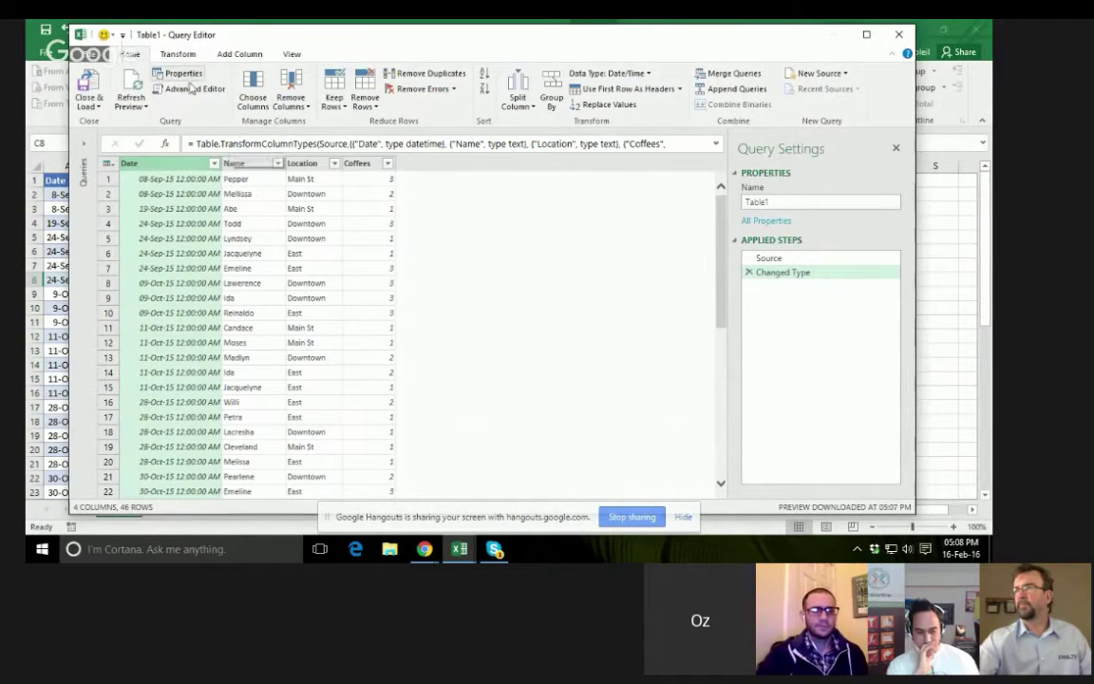
left_click(178, 54)
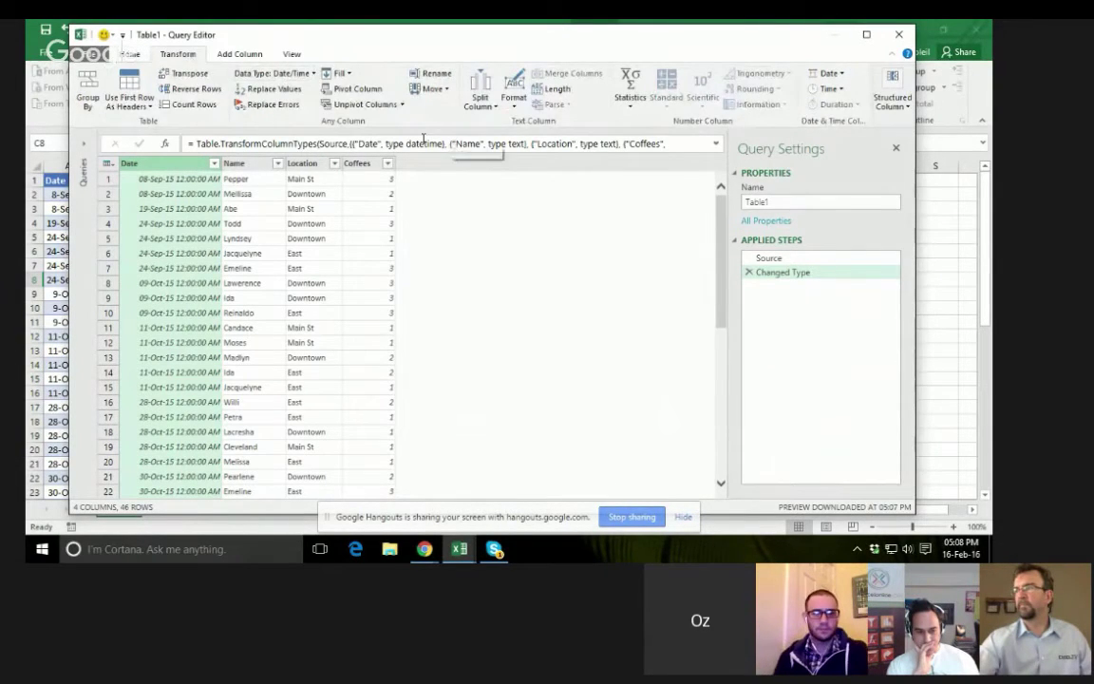
left_click(520, 106)
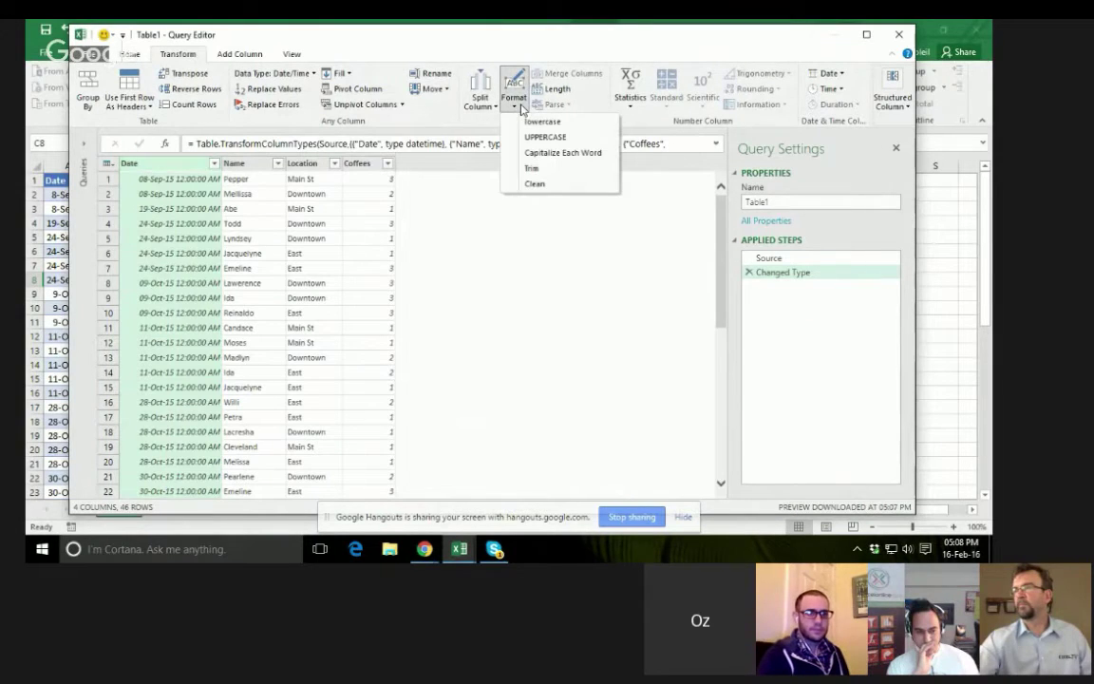
left_click(196, 171)
right_click(196, 169)
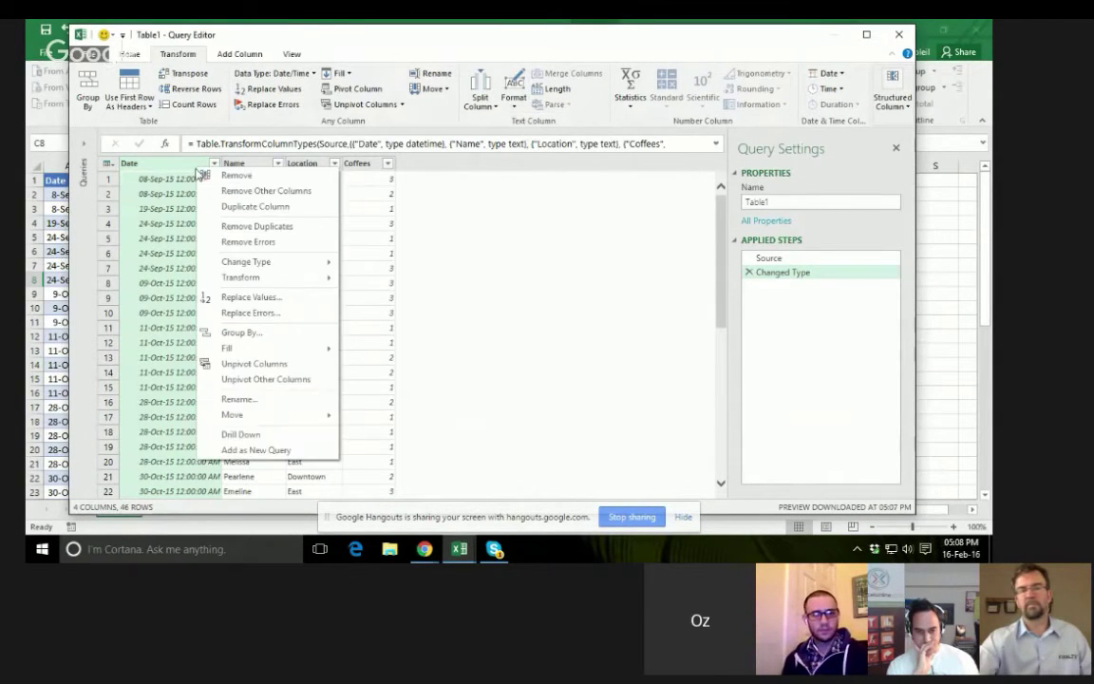
Change the Date column's data type to Date.
left_click(178, 158)
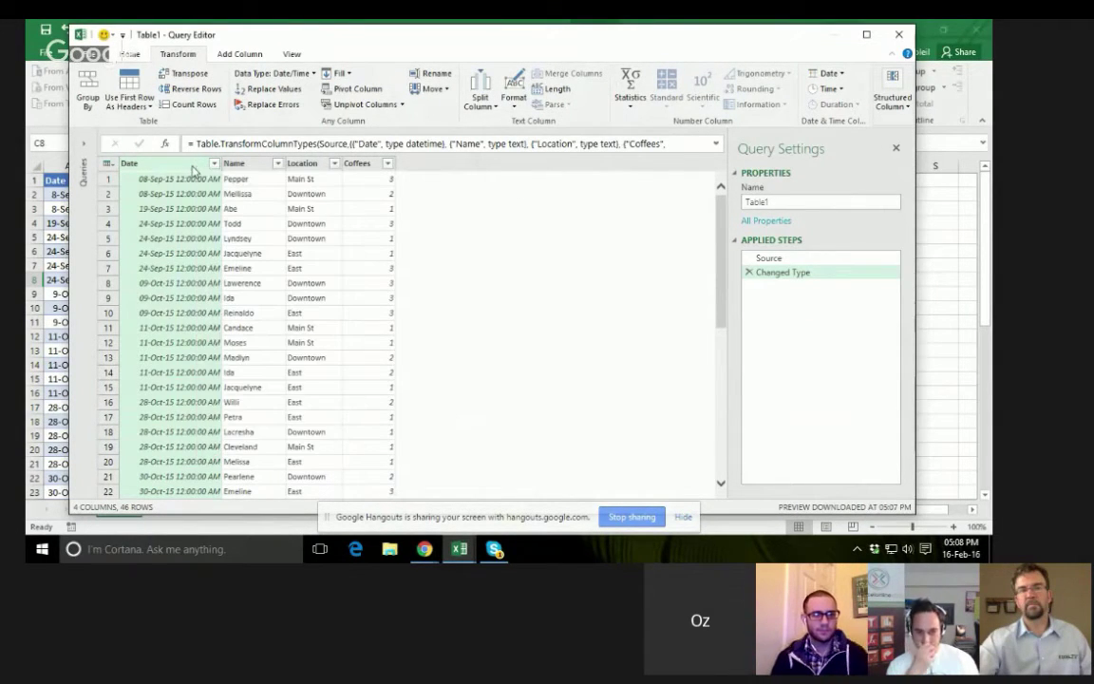
left_click(133, 56)
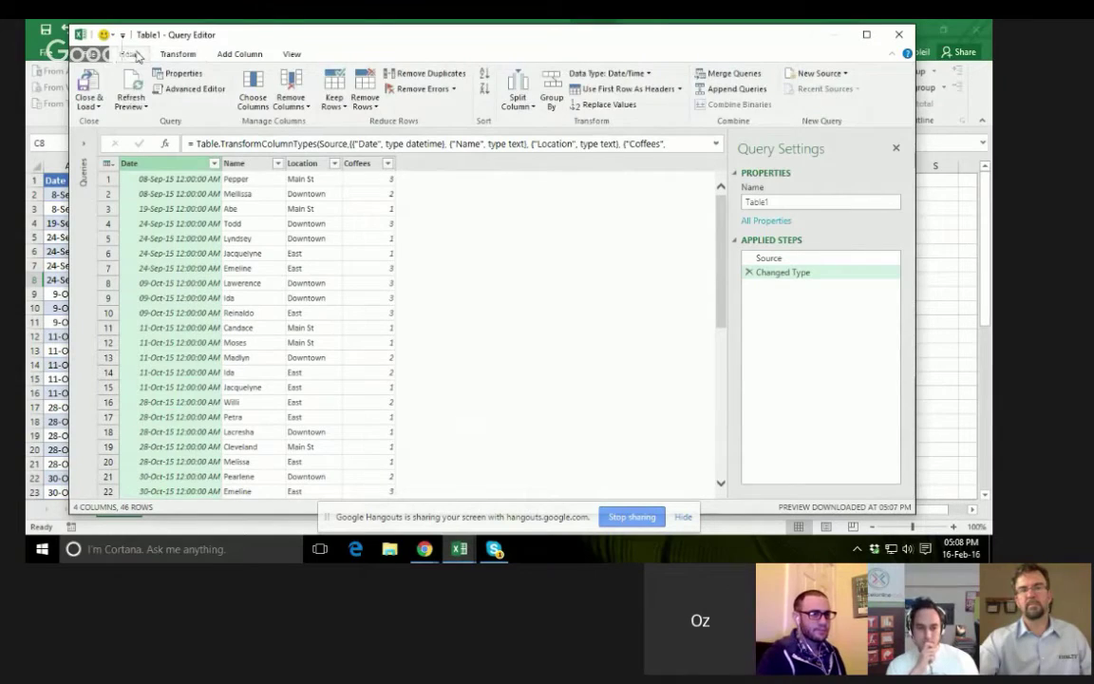
left_click(653, 74)
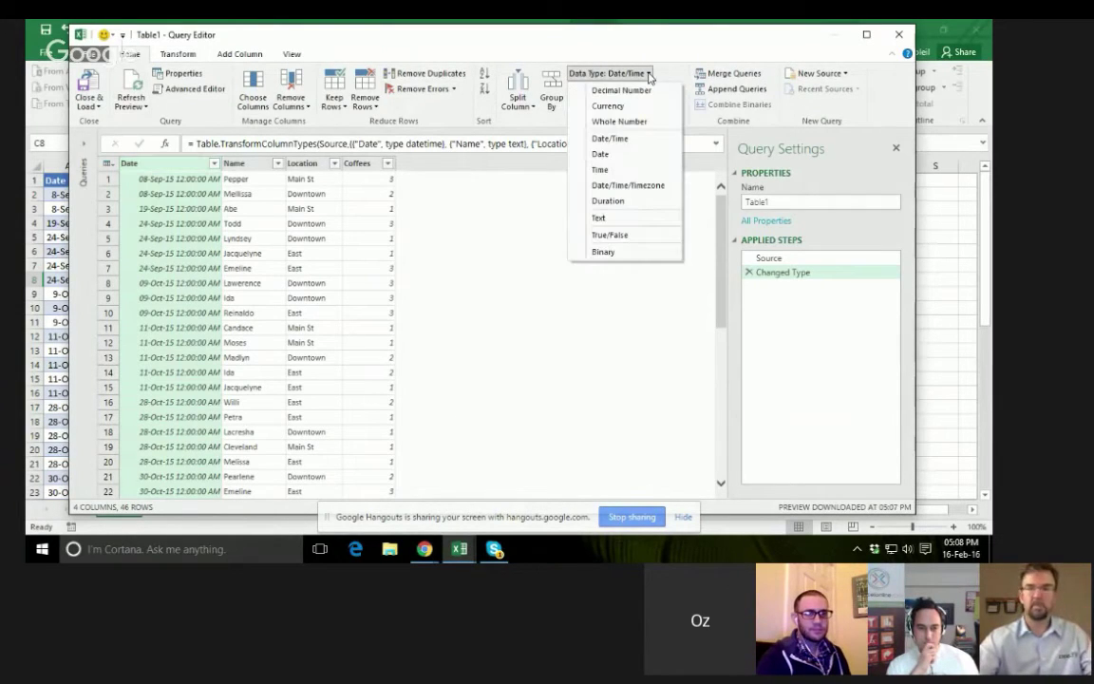
left_click(600, 154)
left_click(201, 254)
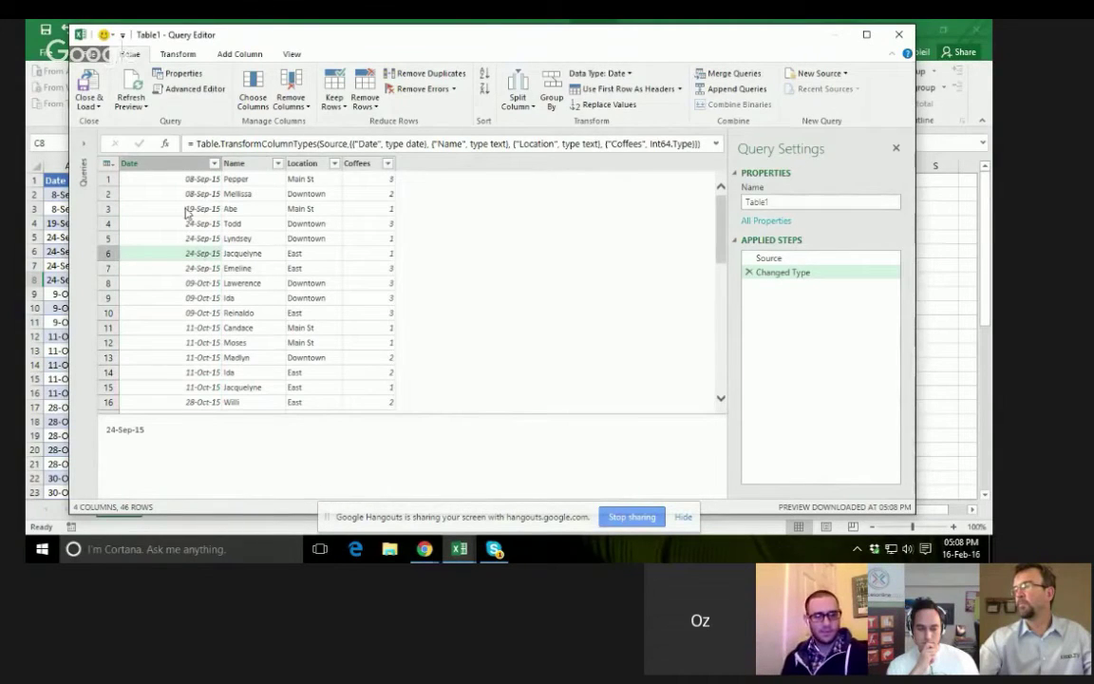
Add a Month column derived from the Date column and move it directly after Date.
left_click(239, 55)
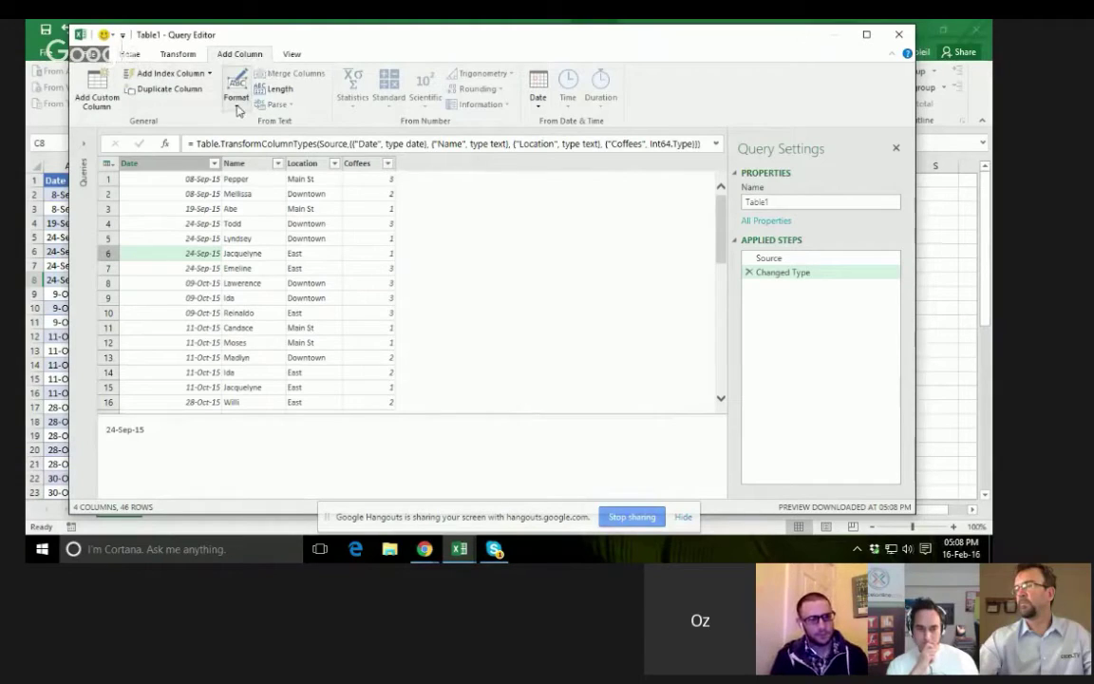
left_click(236, 100)
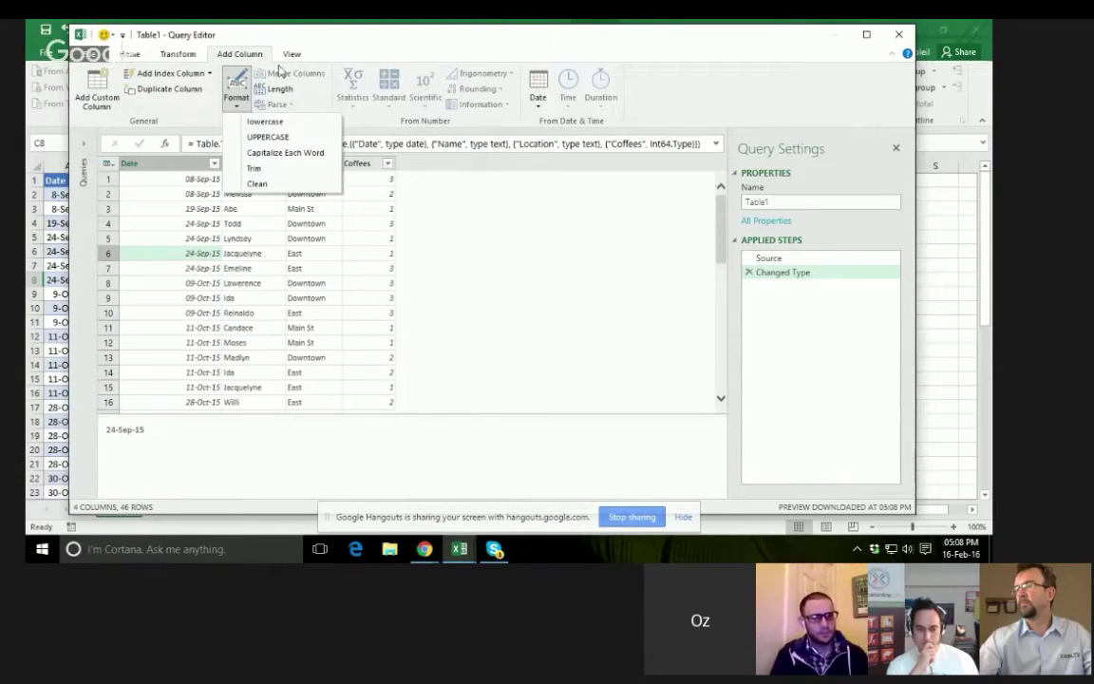
left_click(333, 40)
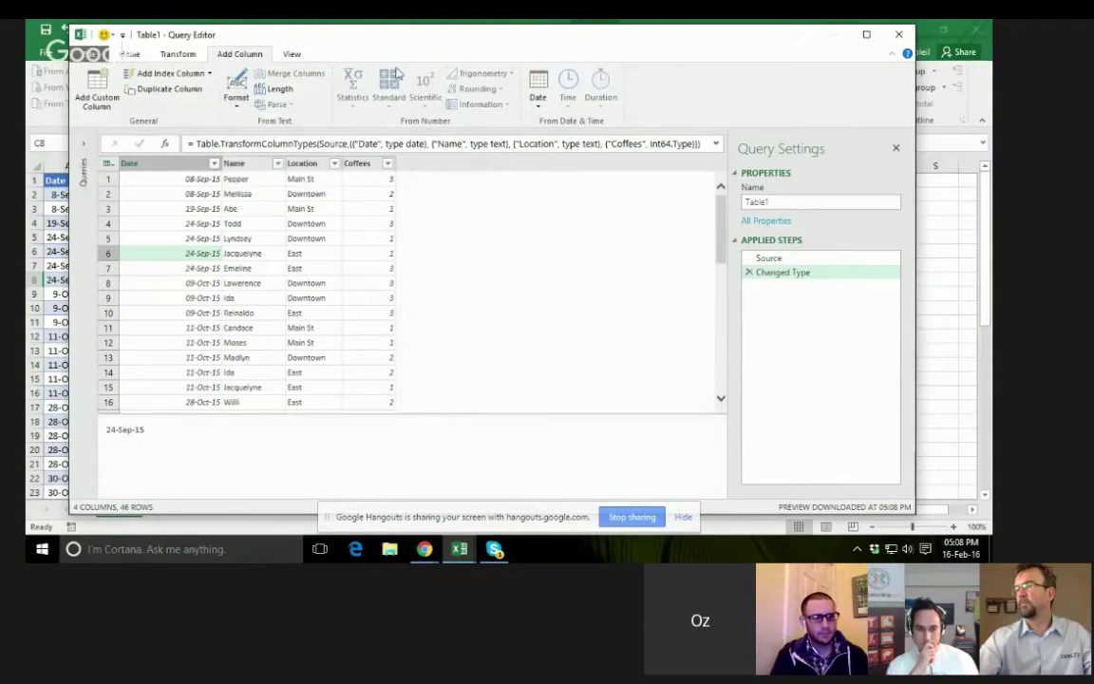
left_click(538, 95)
mouse_move(570, 186)
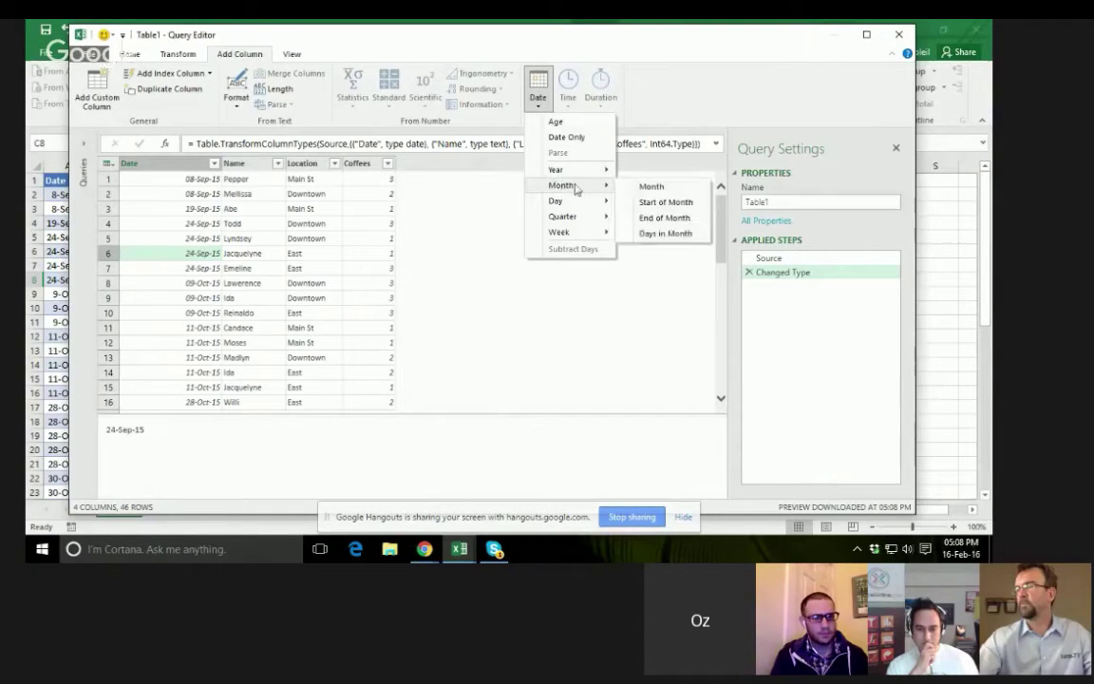
left_click(652, 187)
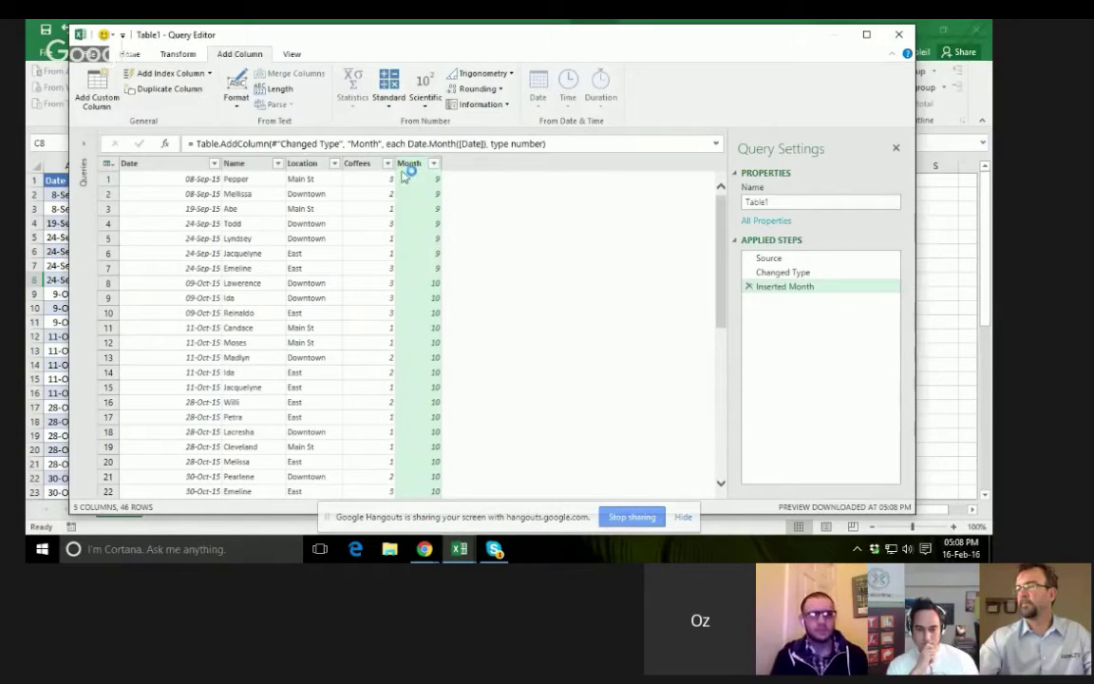
left_click_drag(414, 167, 245, 166)
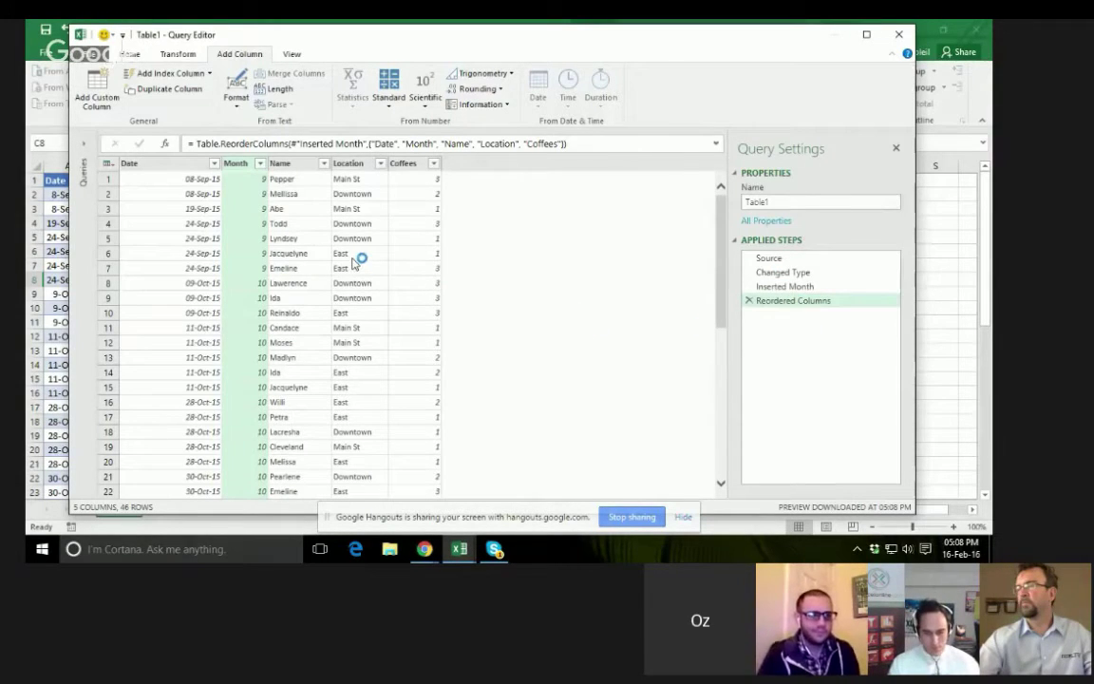
left_click(252, 241)
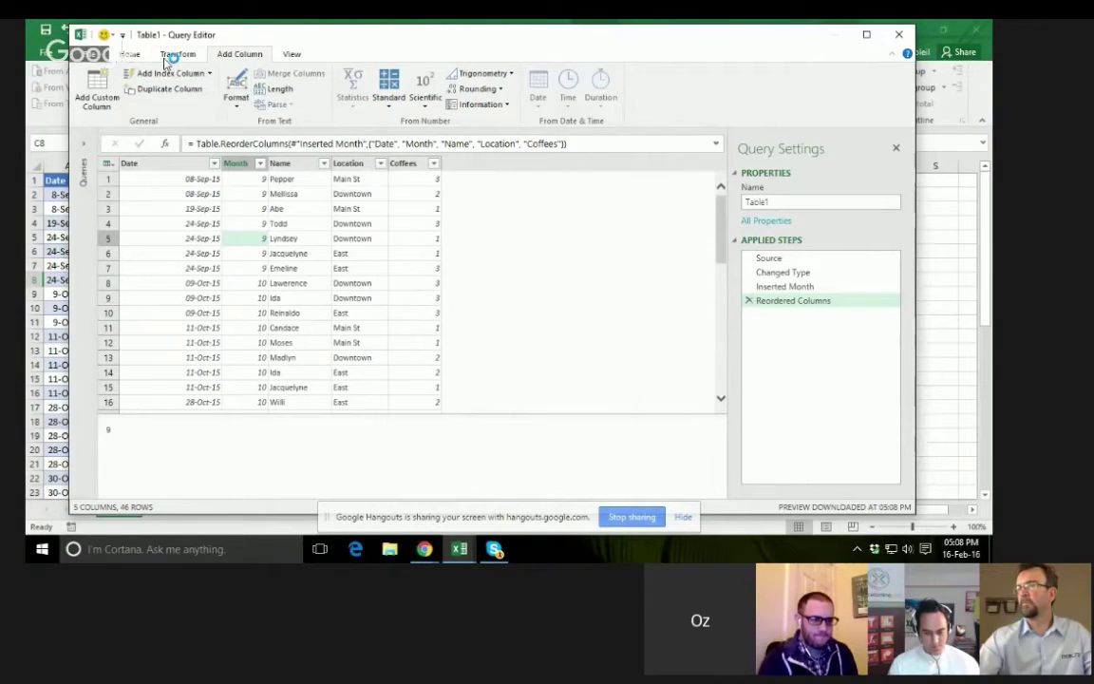
Set up a Group By on the coffee query using Month and Location as the grouping columns.
left_click(127, 57)
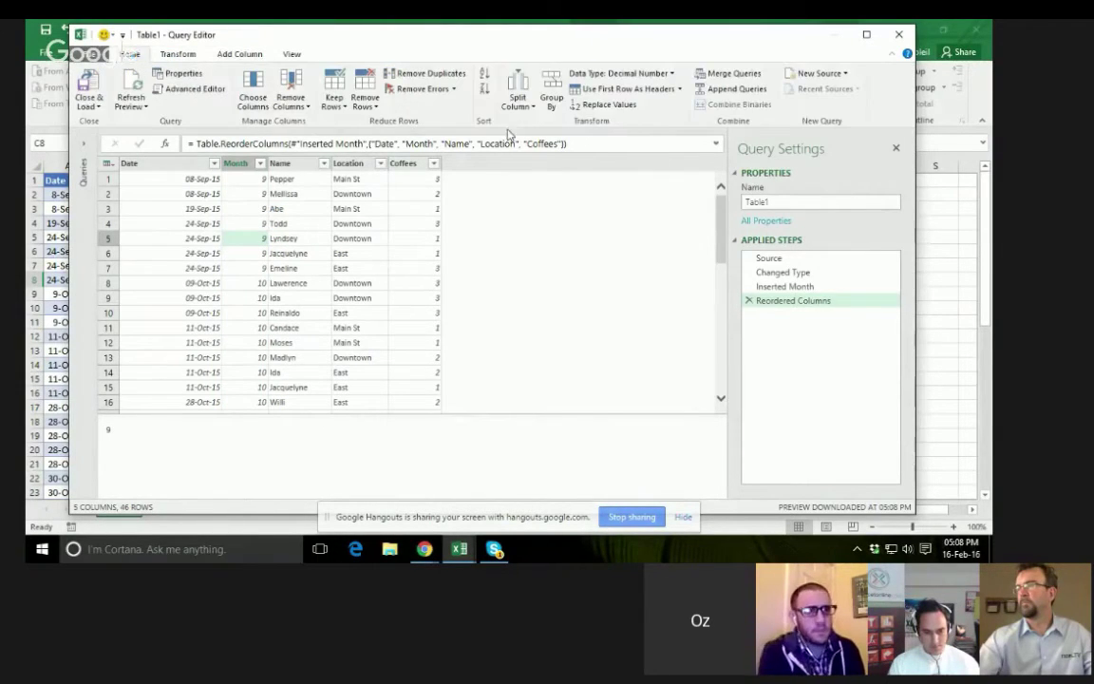
left_click(551, 90)
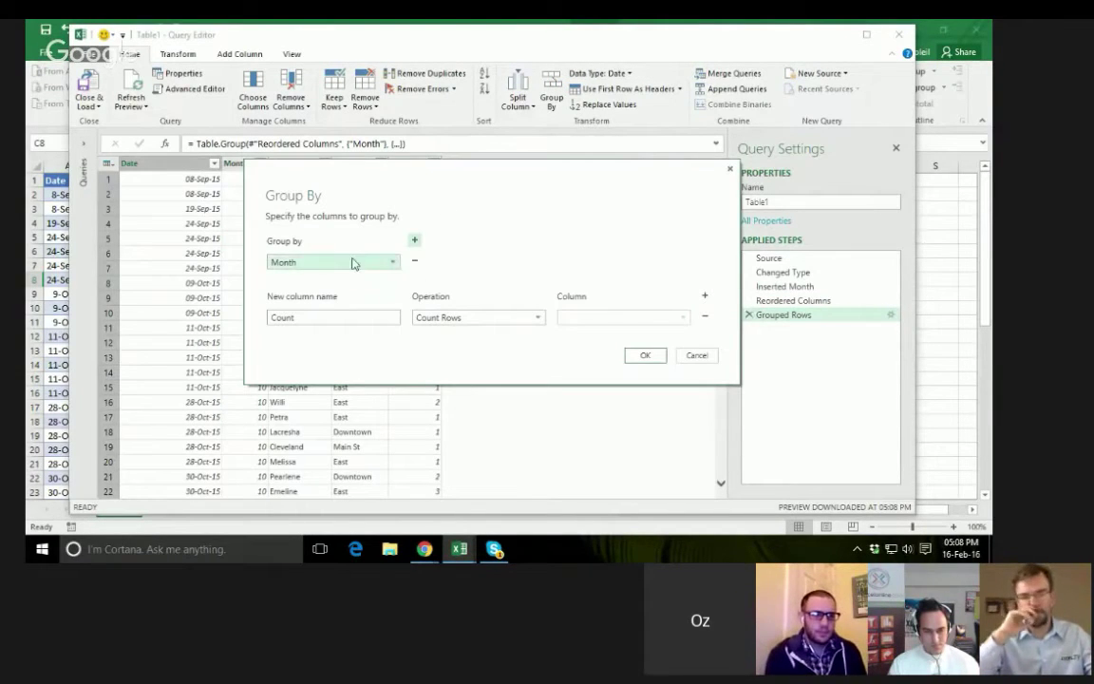
left_click(414, 240)
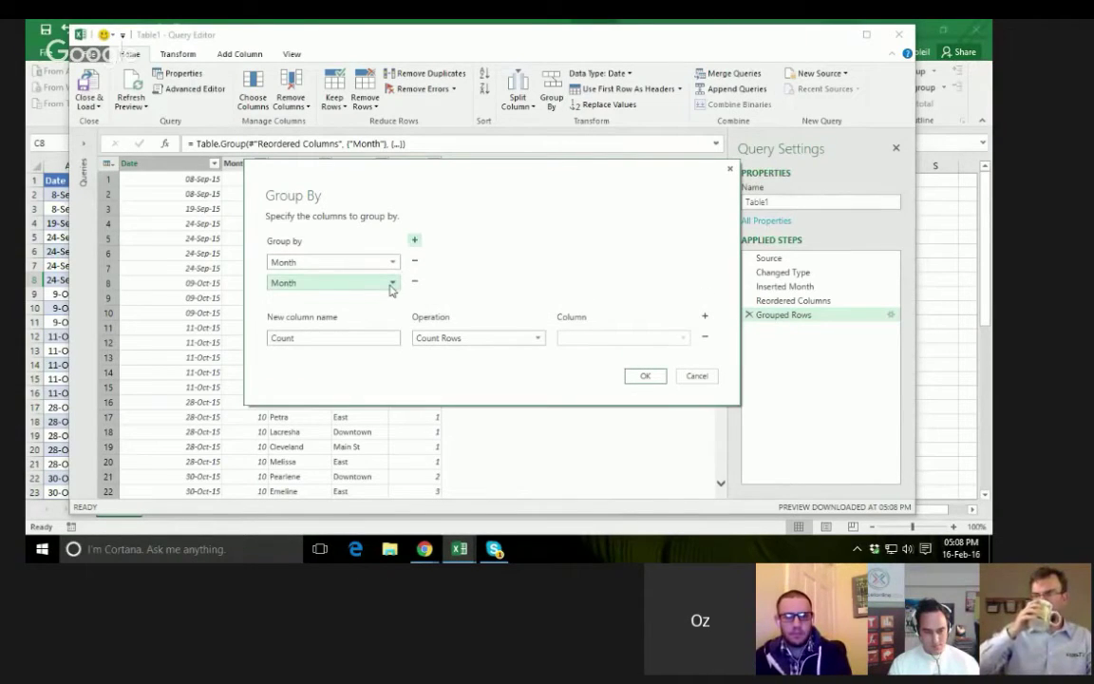
left_click(391, 284)
left_click(378, 340)
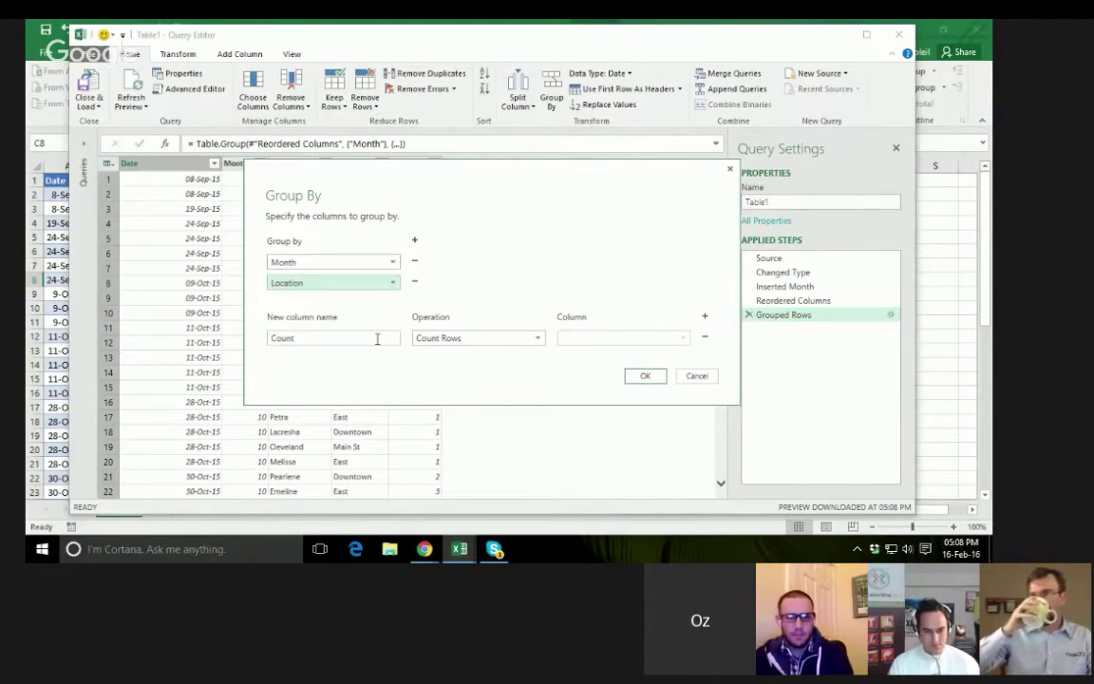
Define the aggregated column as "total" with the Sum of Coffees and apply the grouping.
left_click(377, 337)
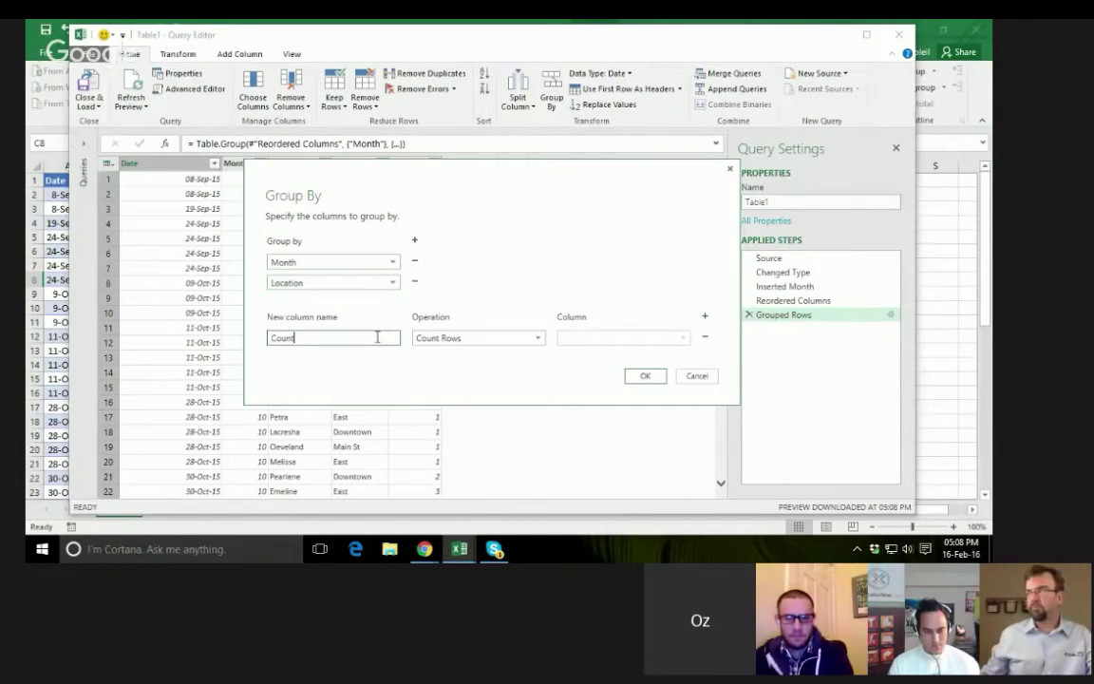
type("total")
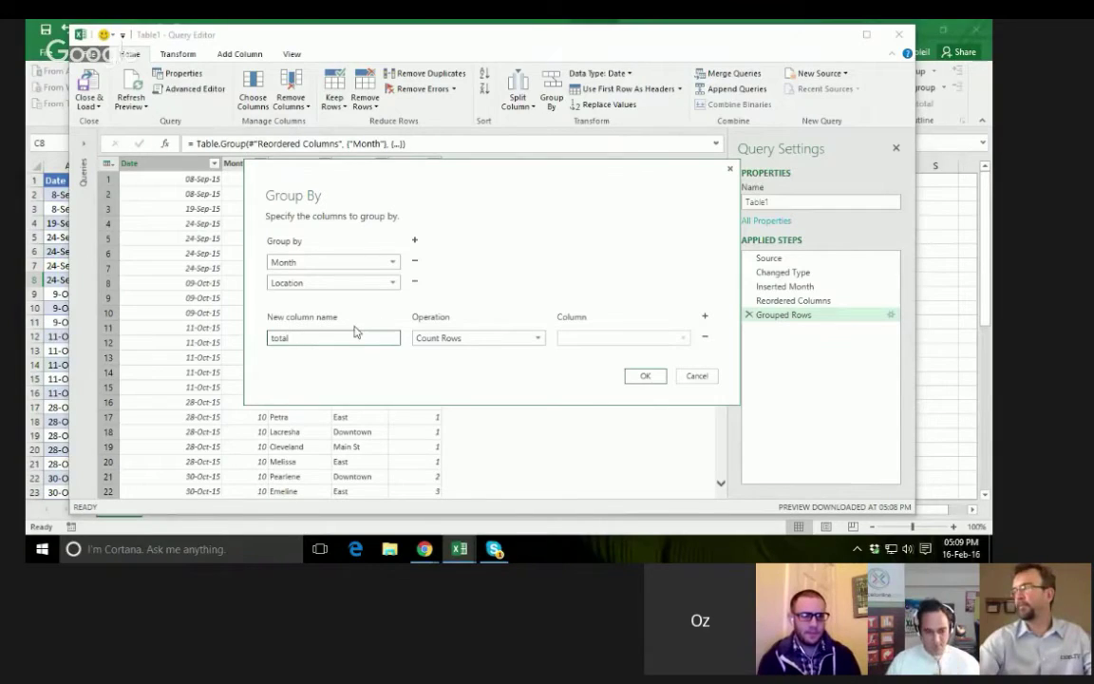
left_click(537, 340)
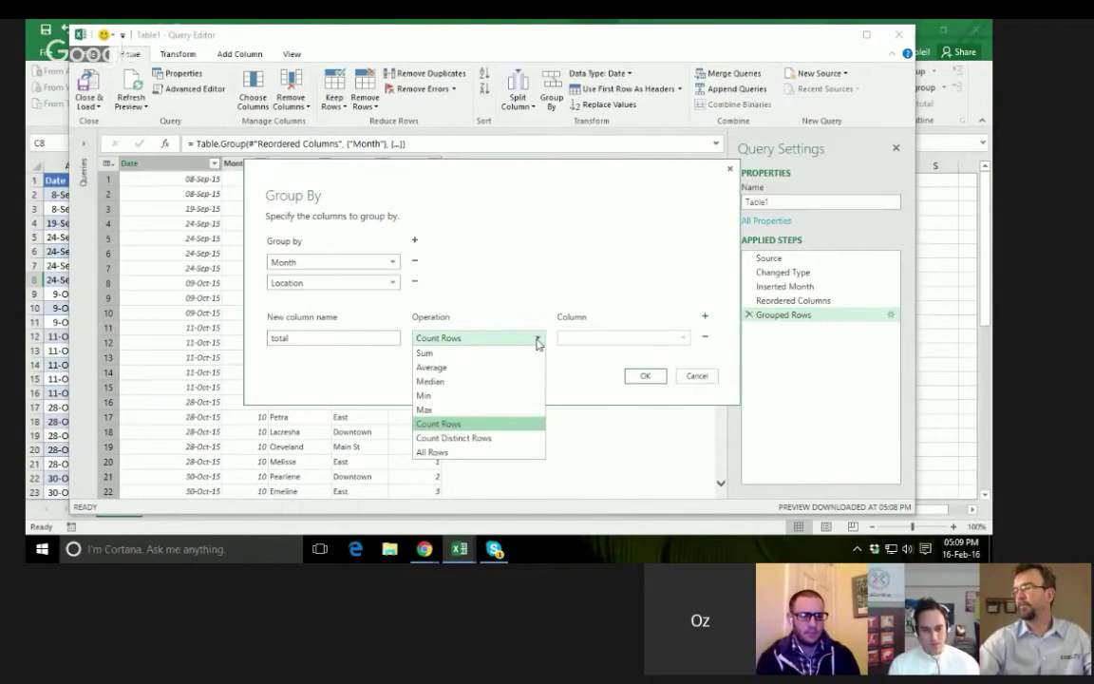
left_click(456, 352)
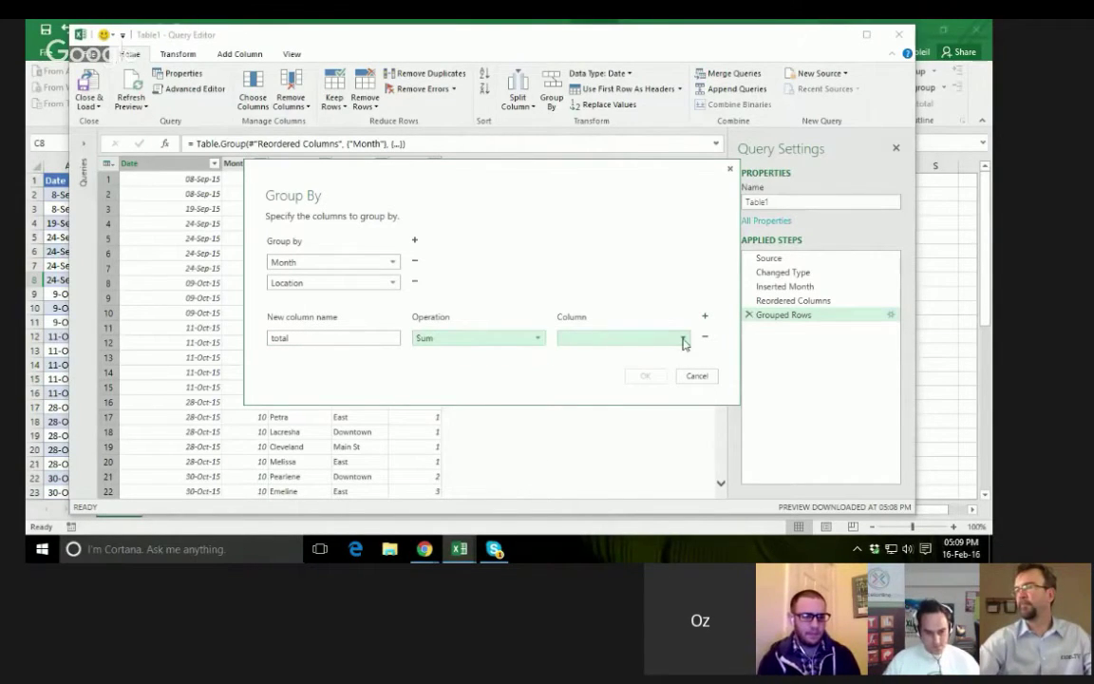
left_click(684, 340)
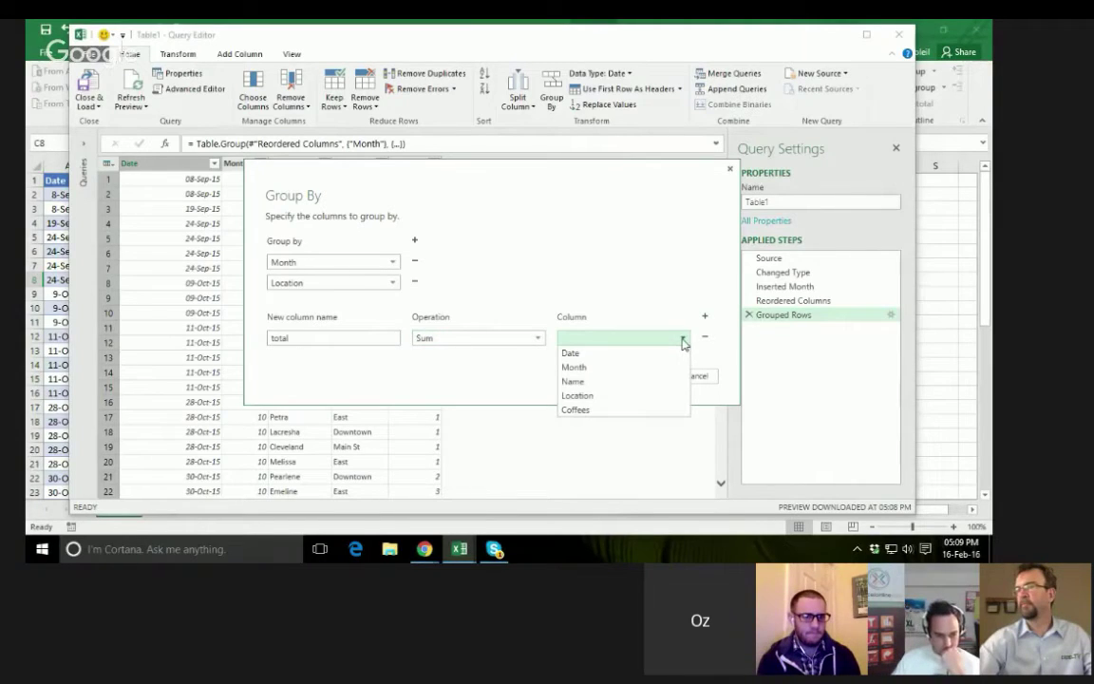
left_click(654, 409)
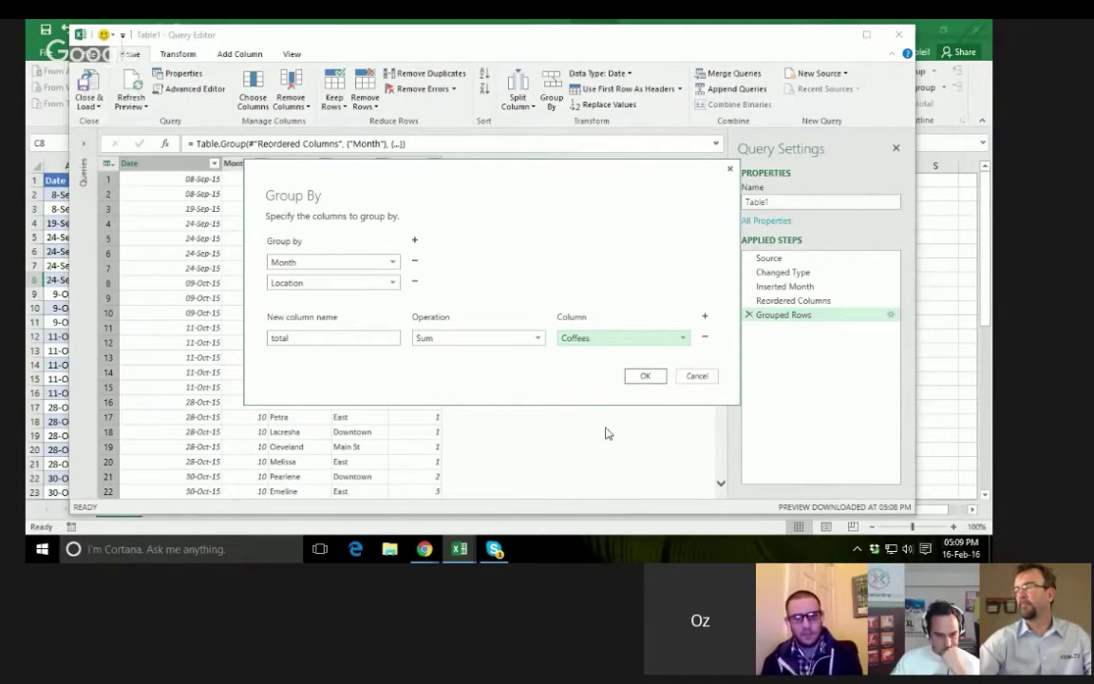
left_click(645, 377)
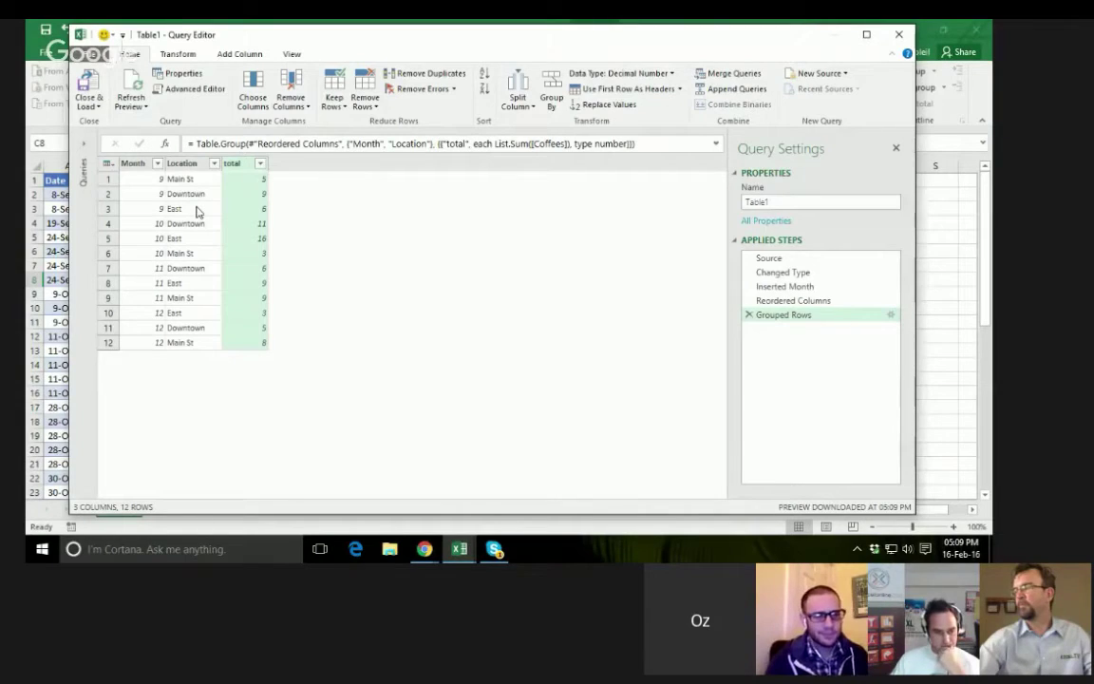
Sort the grouped rows ascending by Month and then by Location, and load the query result into a new worksheet.
left_click(145, 216)
left_click(158, 163)
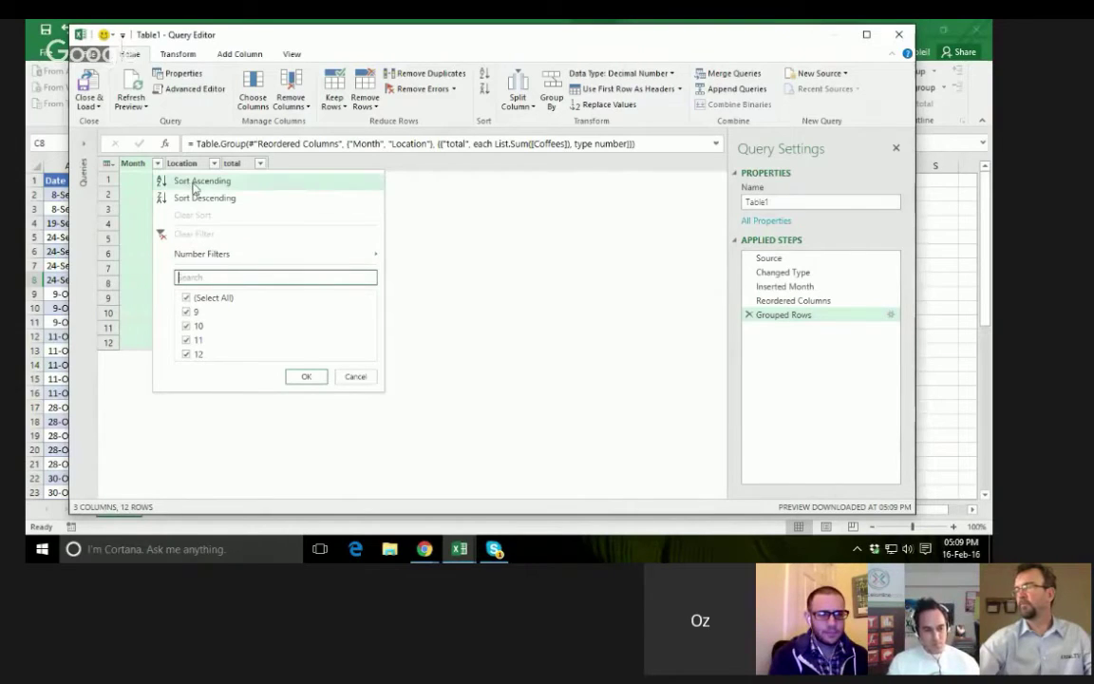
left_click(197, 181)
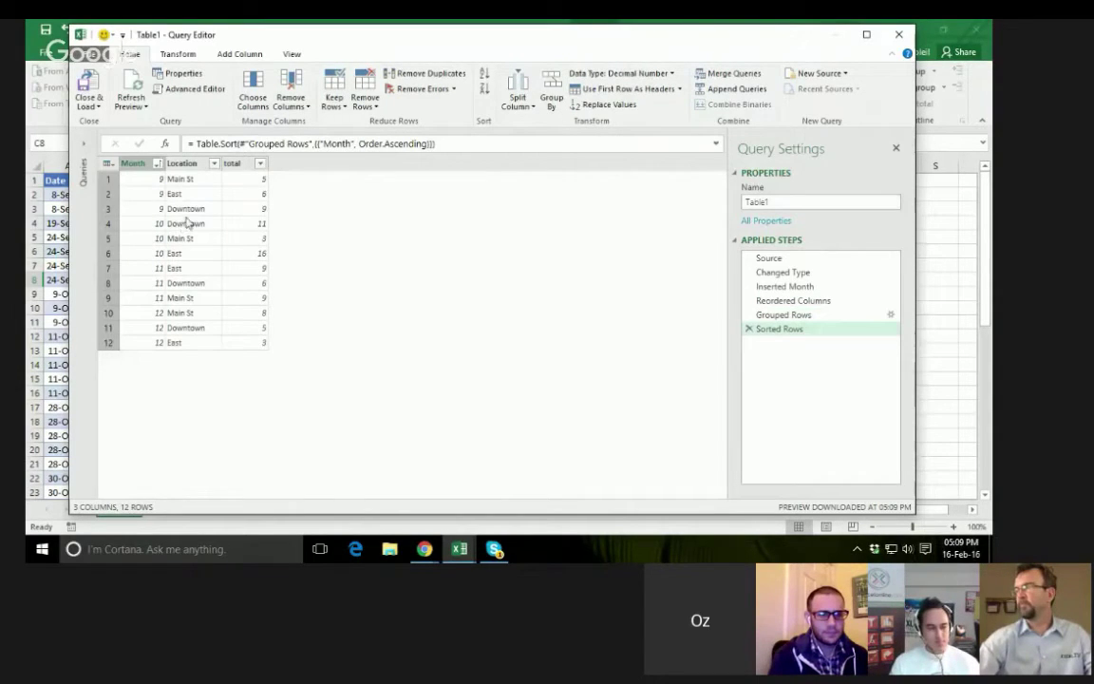
left_click(215, 164)
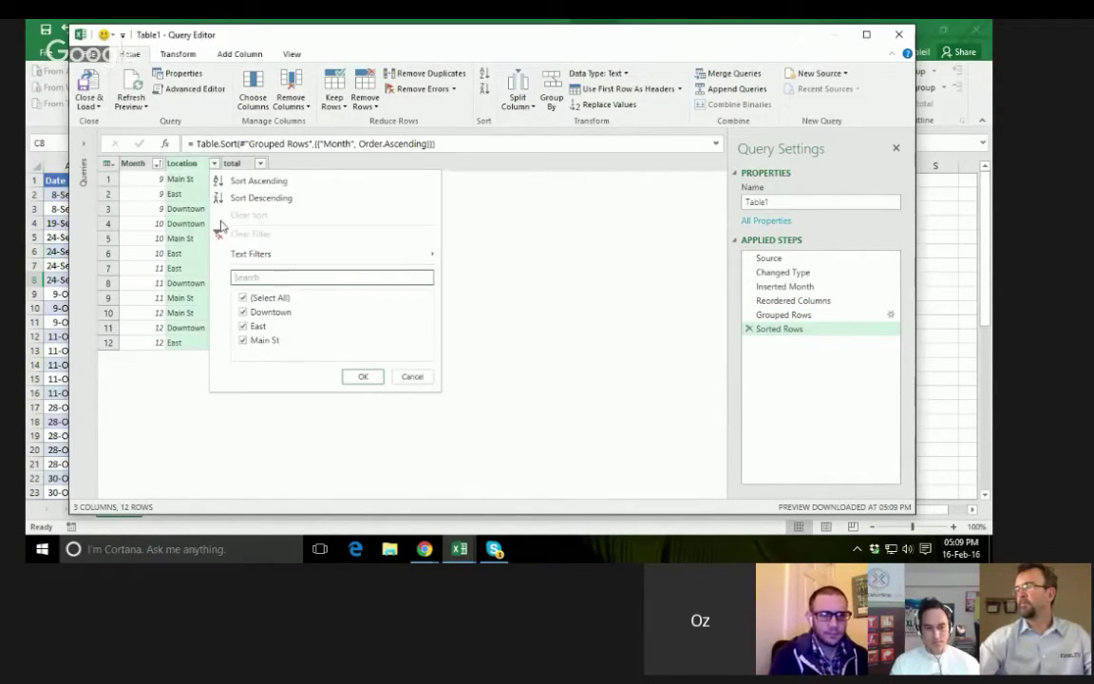
left_click(245, 182)
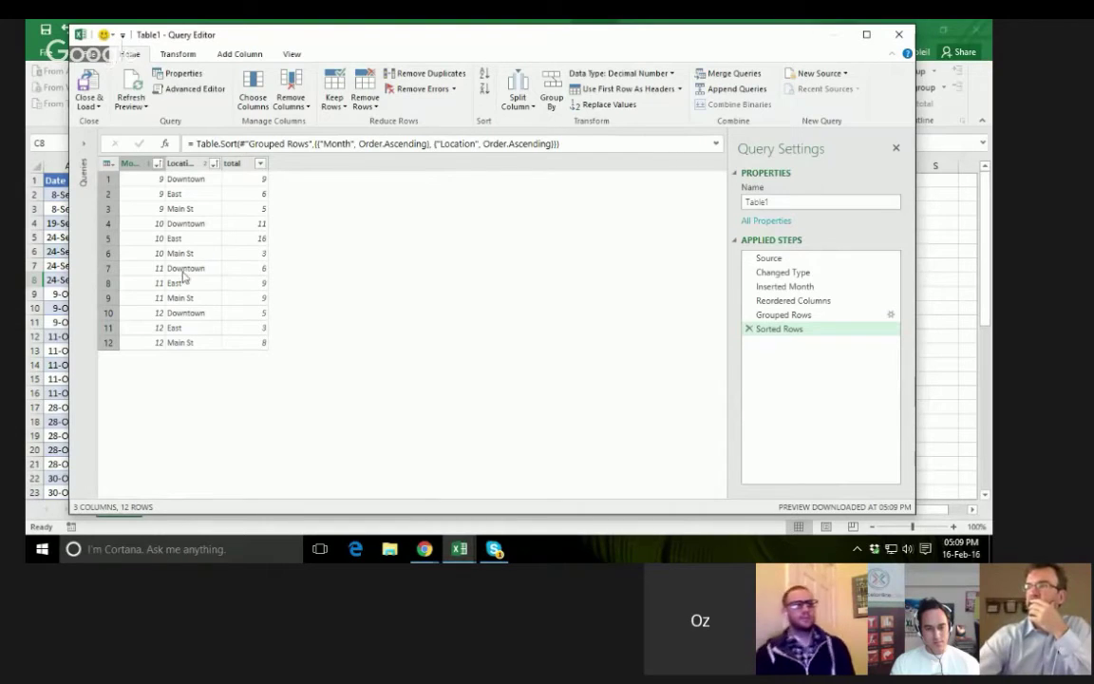
left_click(88, 83)
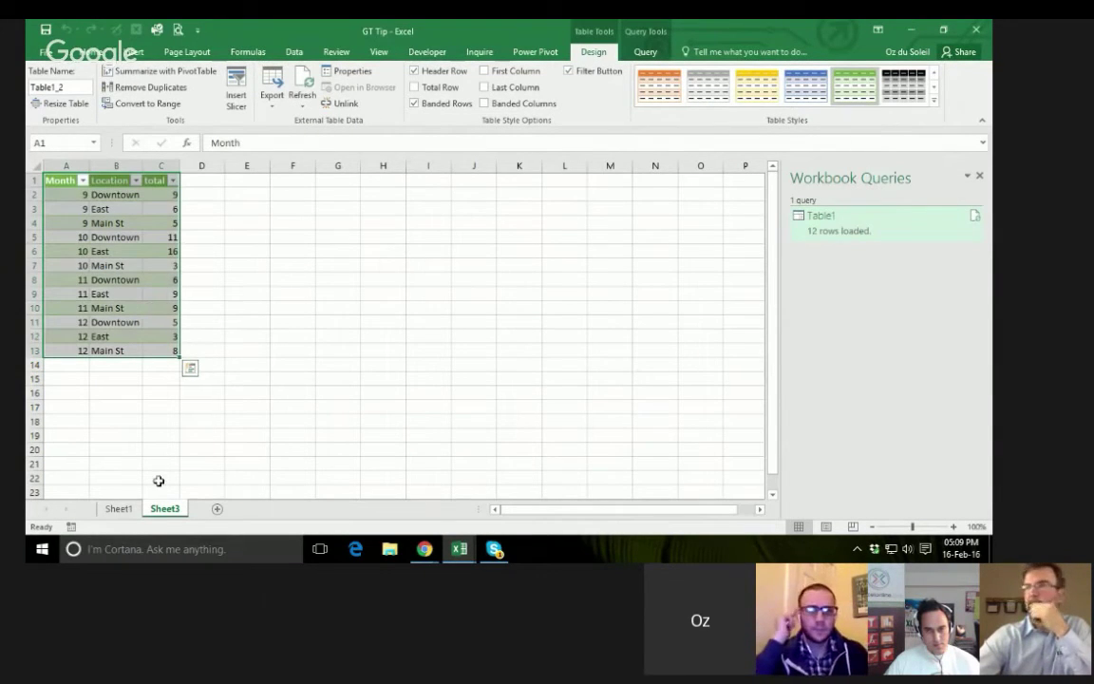
Move the West Town records in I2:L16 of Sheet1 to directly below the last row of the coffee table.
left_click(118, 509)
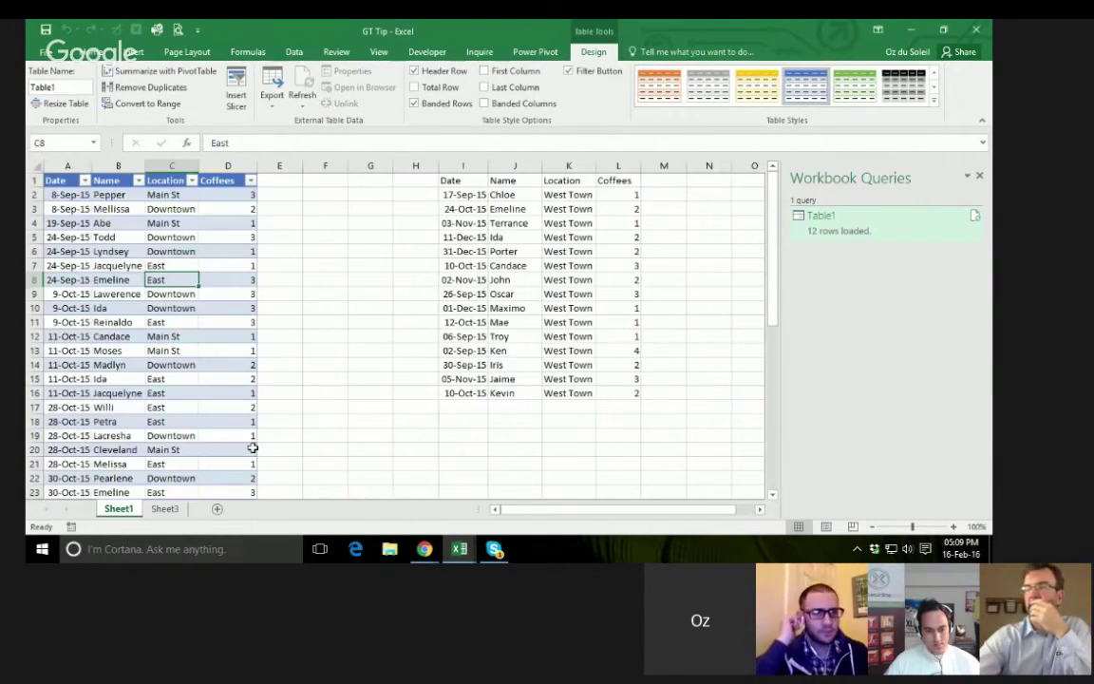
left_click_drag(466, 196, 605, 388)
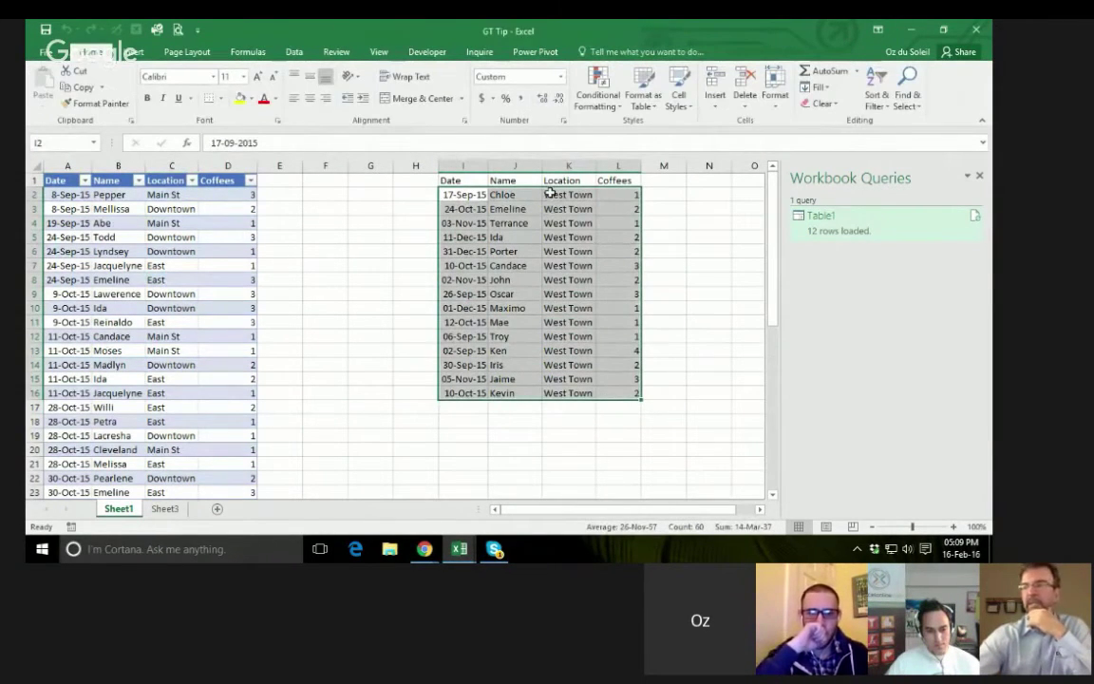
left_click_drag(550, 192, 157, 399)
left_click(173, 336)
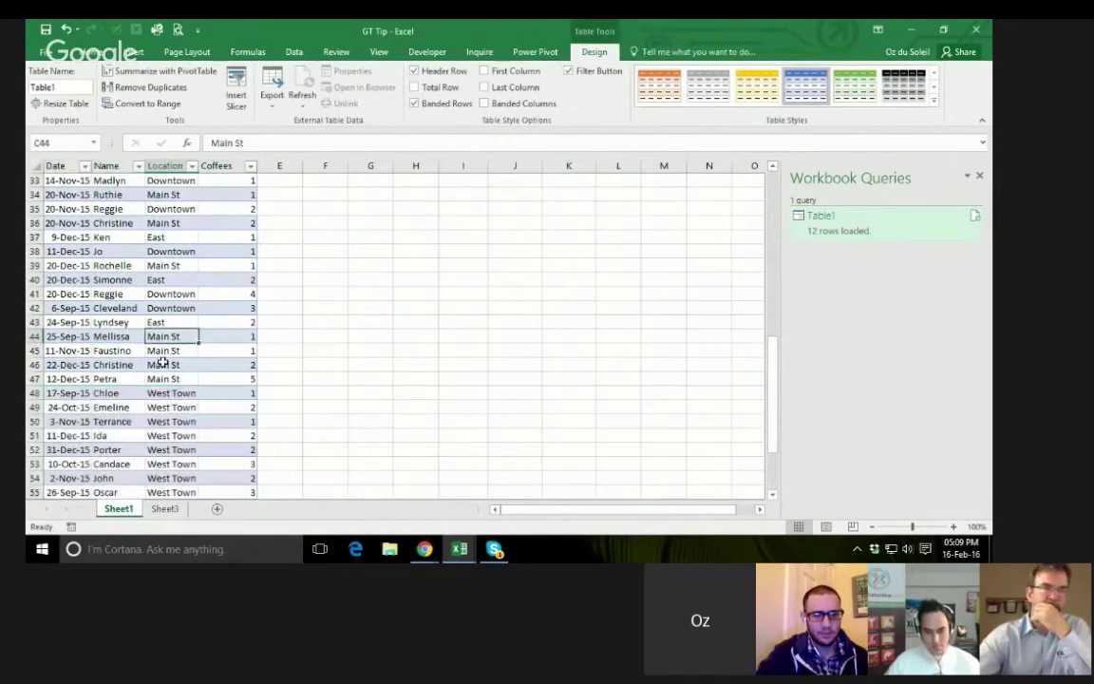
scroll(161, 361, "down", 6)
scroll(167, 407, "up", 14)
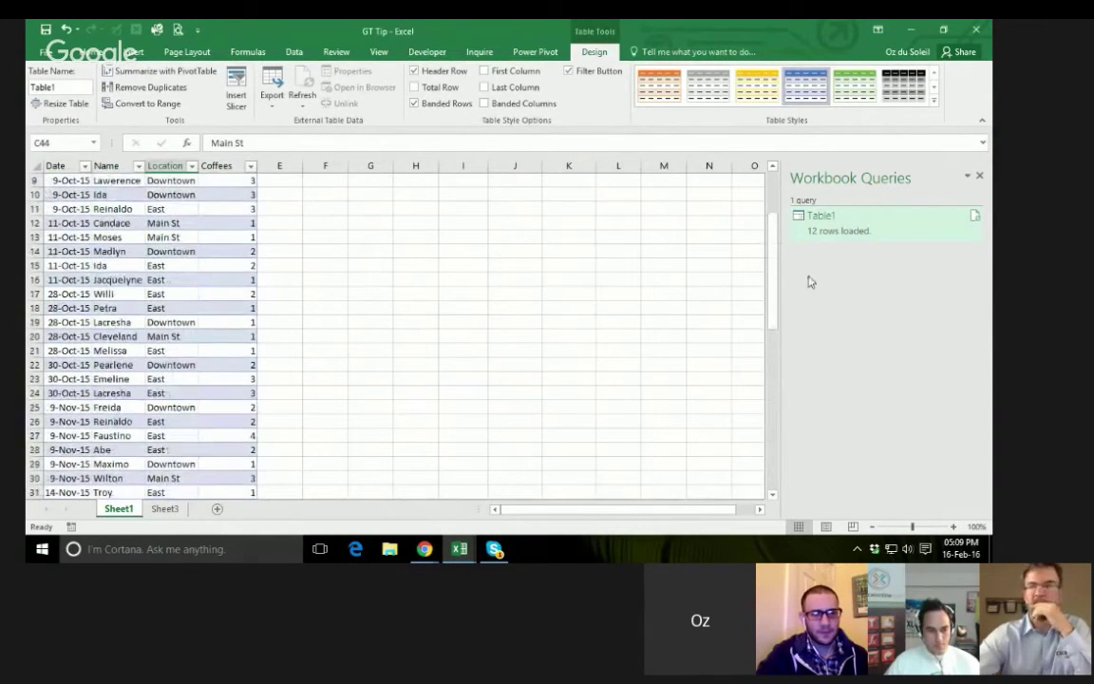
Refresh the Table1 query, check the grouped result on Sheet3 and return to Sheet1.
left_click(975, 217)
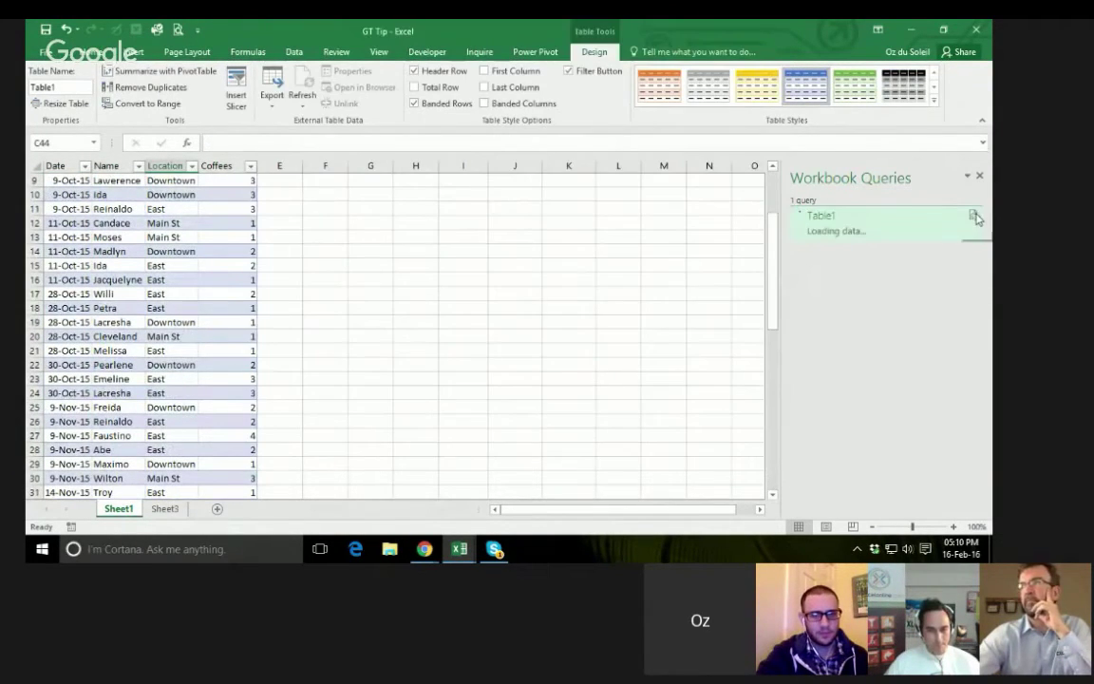
left_click(165, 510)
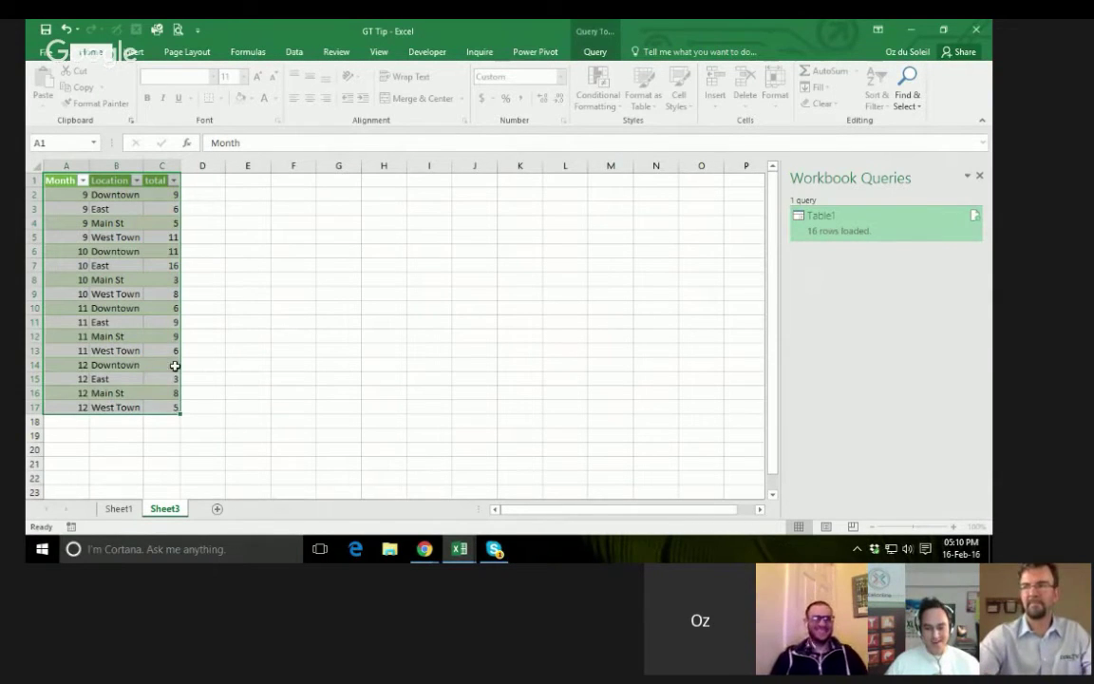
left_click(118, 509)
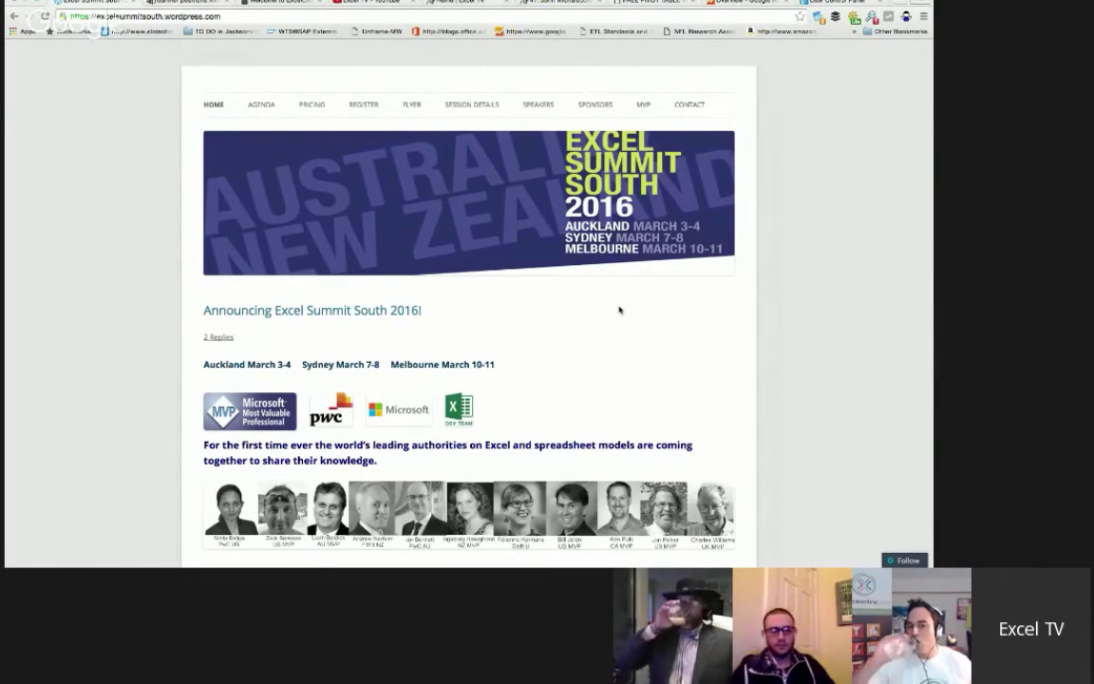
Look over the Excel Summit South 2016 announcement on the event's web page in the browser.
scroll(619, 310, "down", 3)
scroll(619, 310, "down", 1)
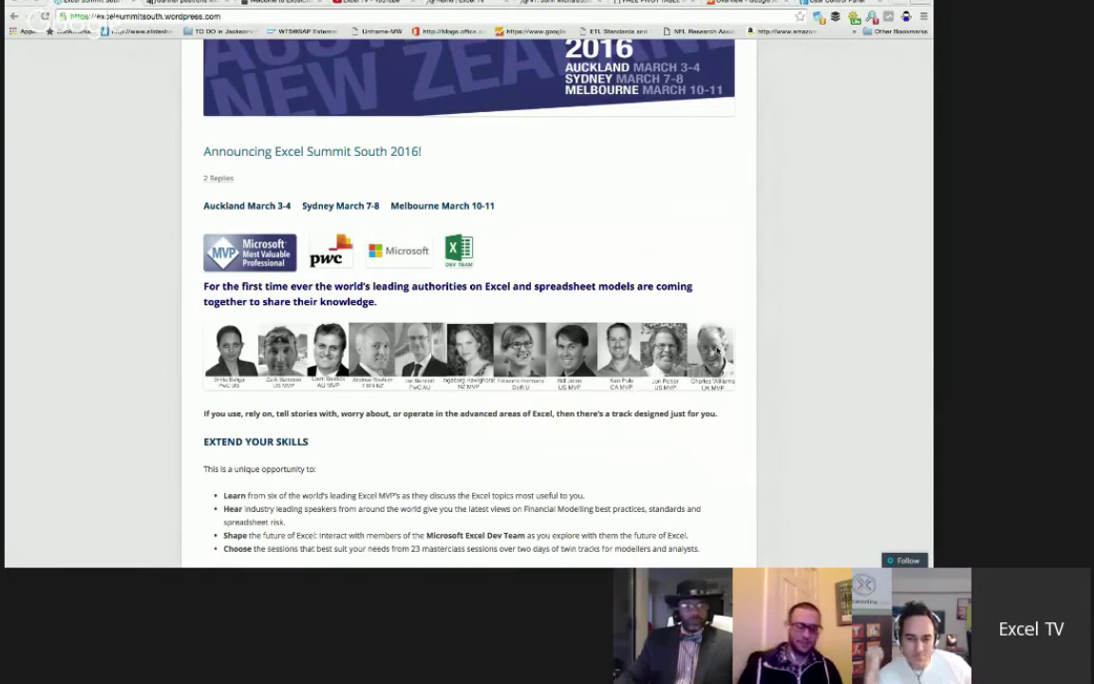
scroll(717, 350, "up", 3)
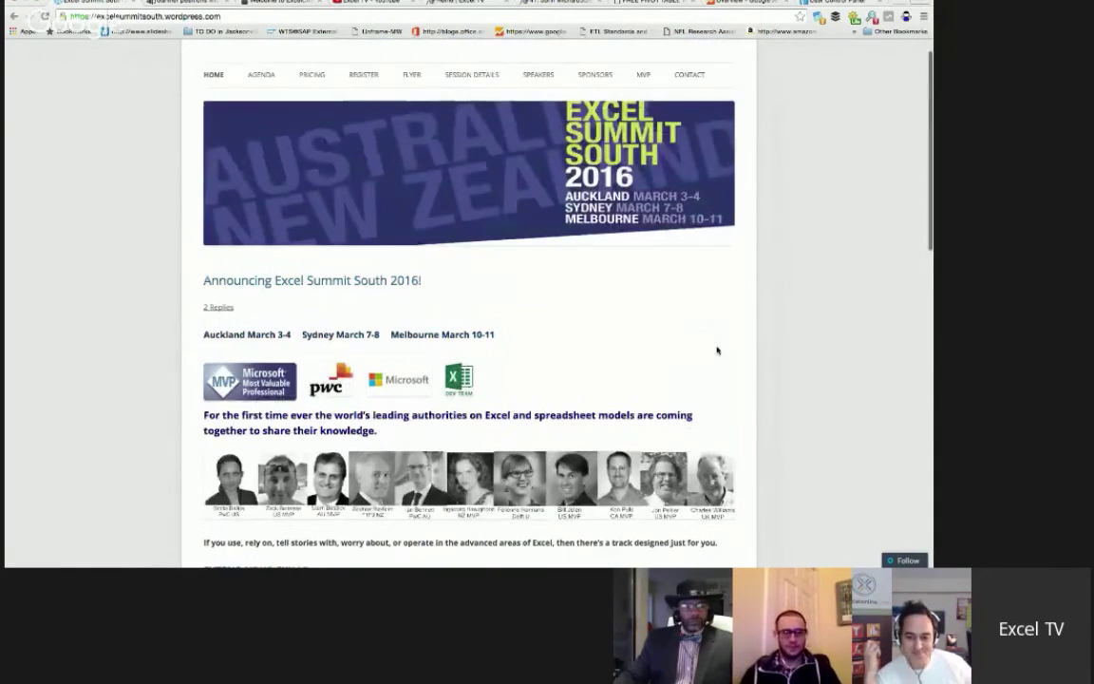
scroll(717, 350, "down", 4)
scroll(717, 350, "up", 4)
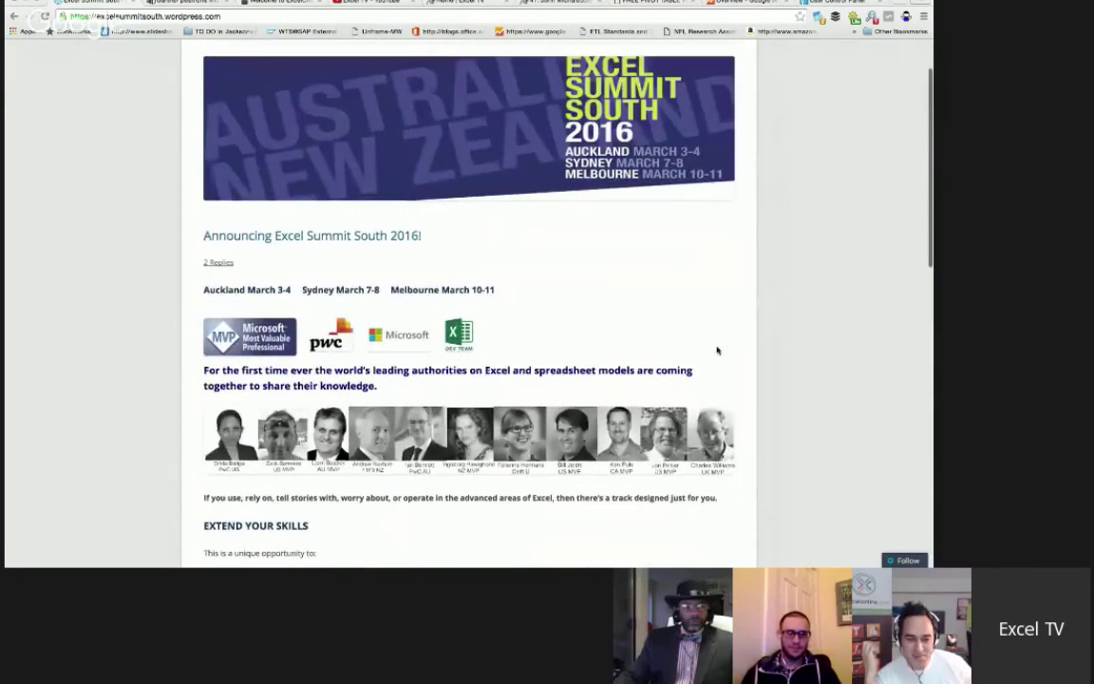